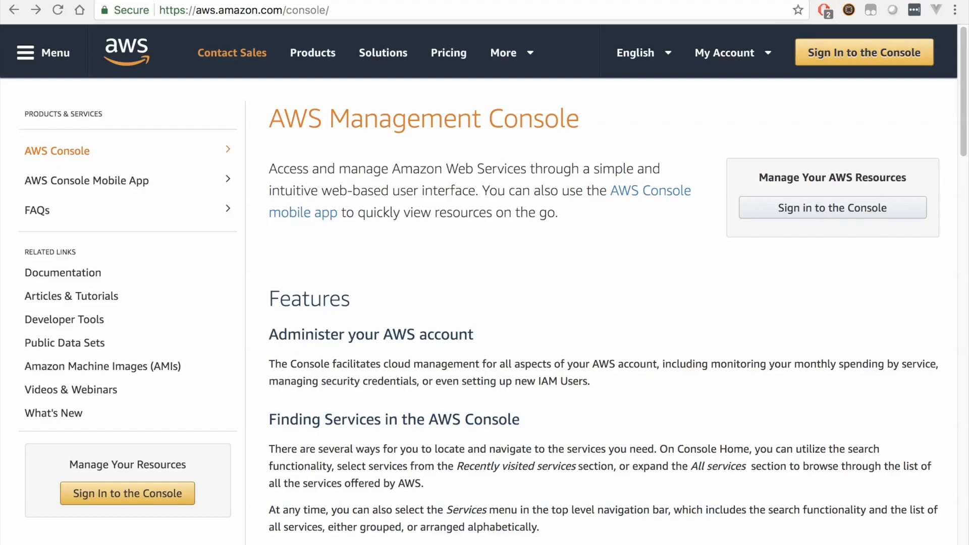
Sign in to the AWS console as root user with the account password.
left_click(864, 53)
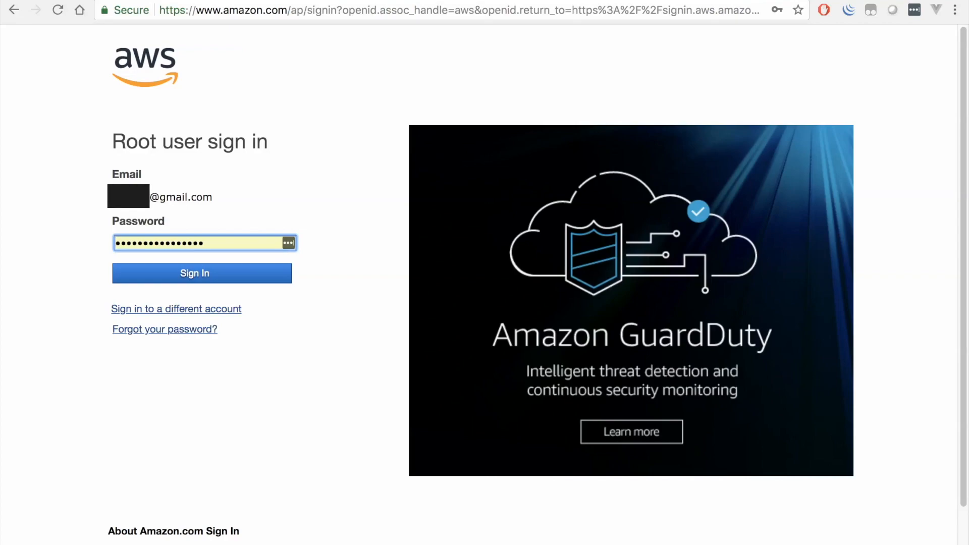
key("Return")
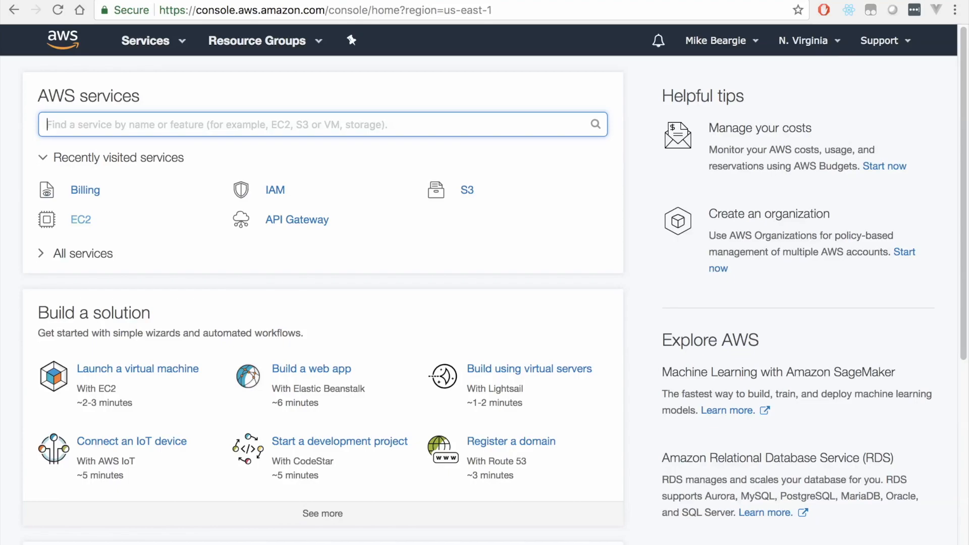
Open the EC2 service from the recently visited services and go to its Instances list.
left_click(152, 41)
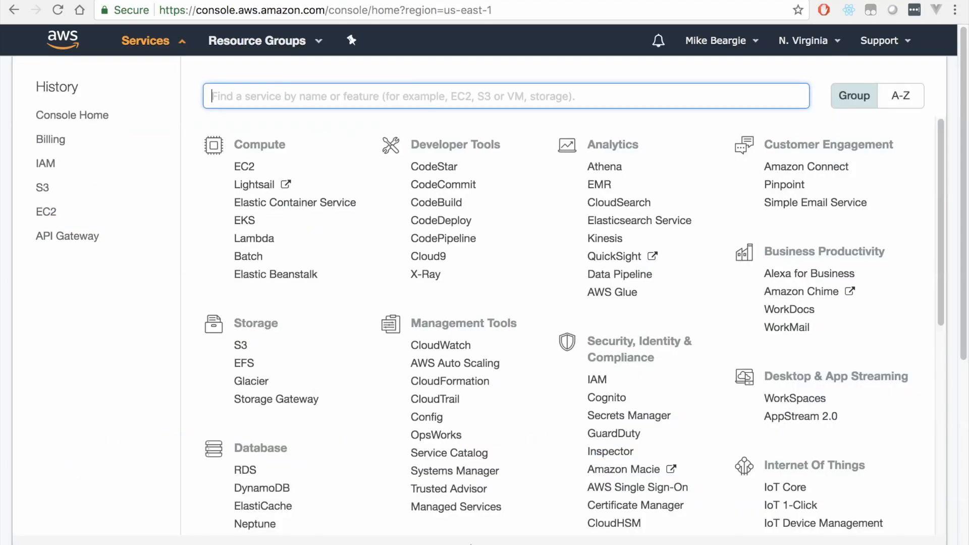
left_click(46, 212)
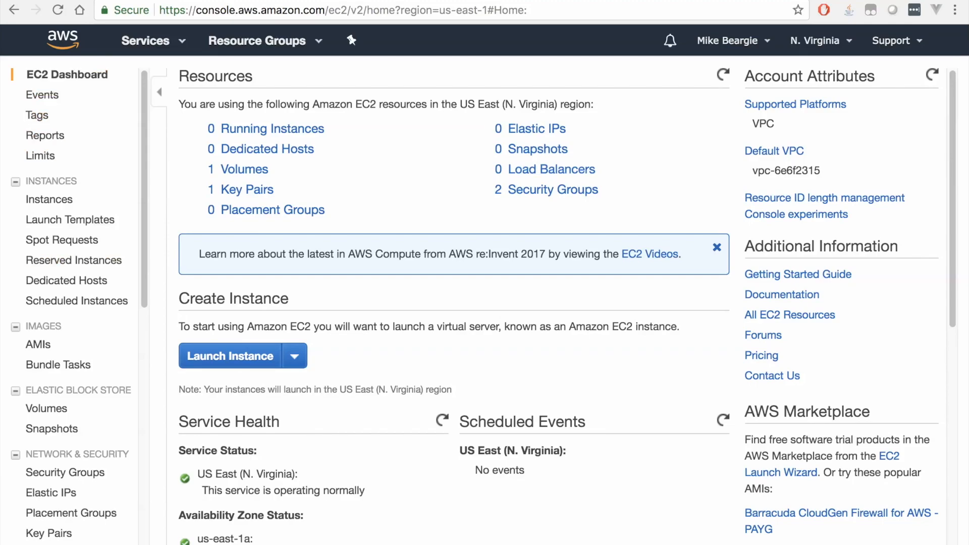
scroll(76, 353, "down", 3)
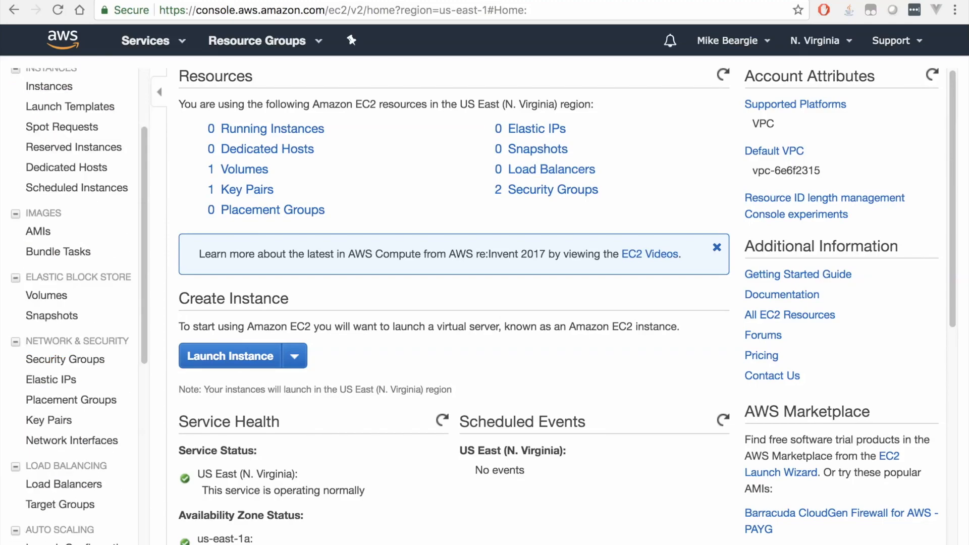
scroll(51, 421, "down", 1)
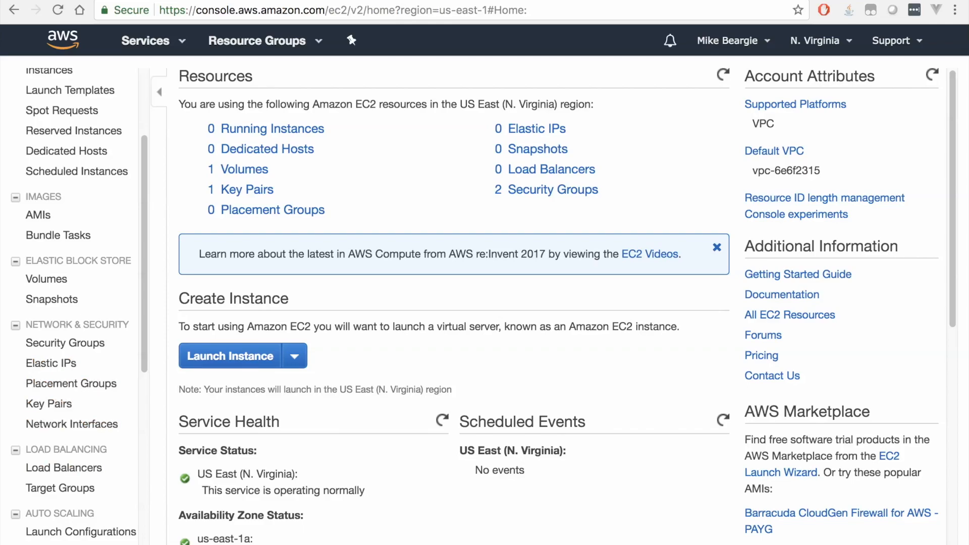
scroll(75, 353, "down", 8)
scroll(62, 262, "up", 12)
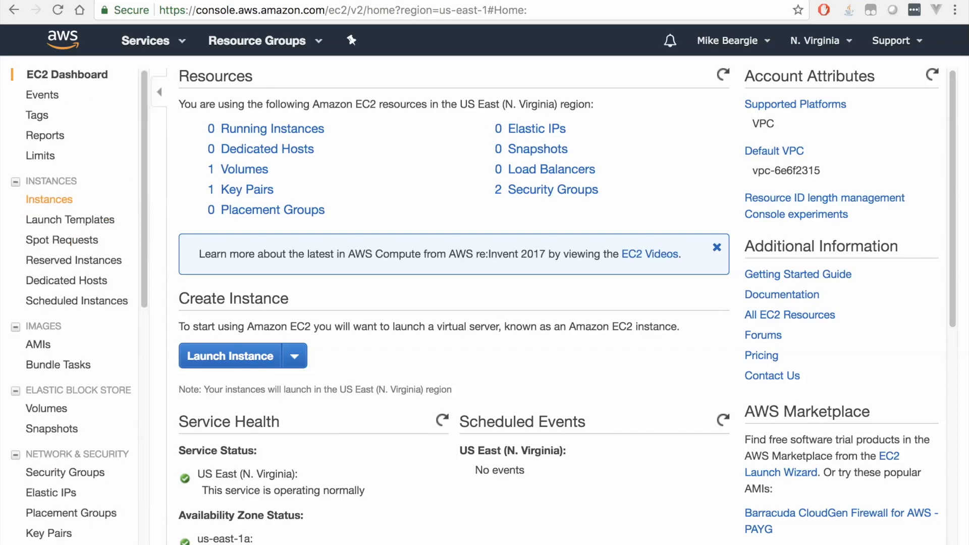
left_click(49, 200)
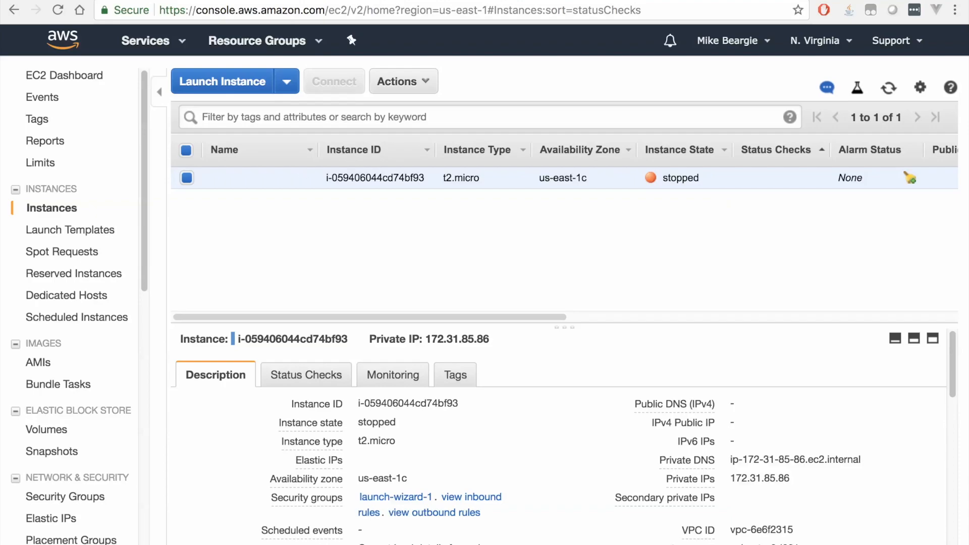
mouse_move(370, 317)
left_mouse_down()
mouse_move(404, 317)
mouse_move(369, 317)
left_mouse_up()
left_click(286, 81)
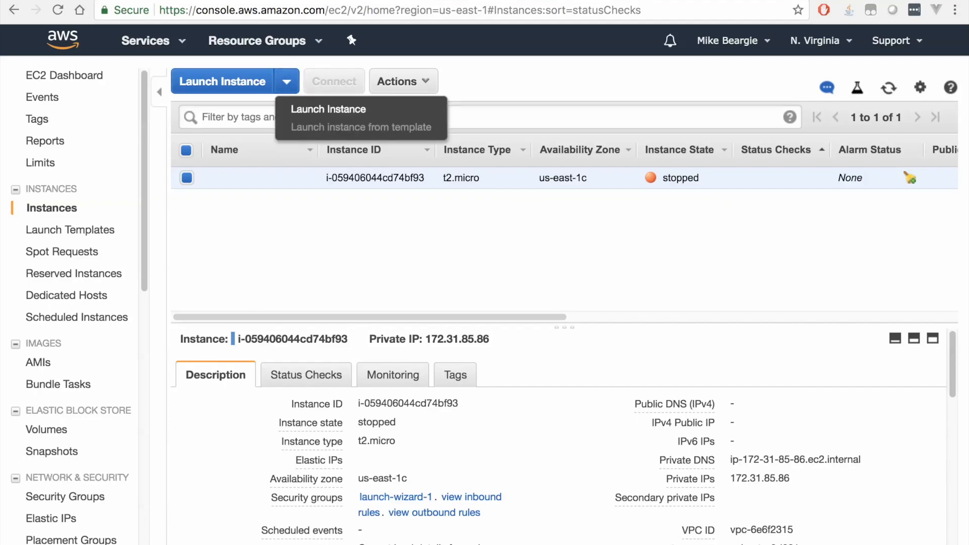
left_click(403, 81)
left_click(403, 82)
left_click(403, 82)
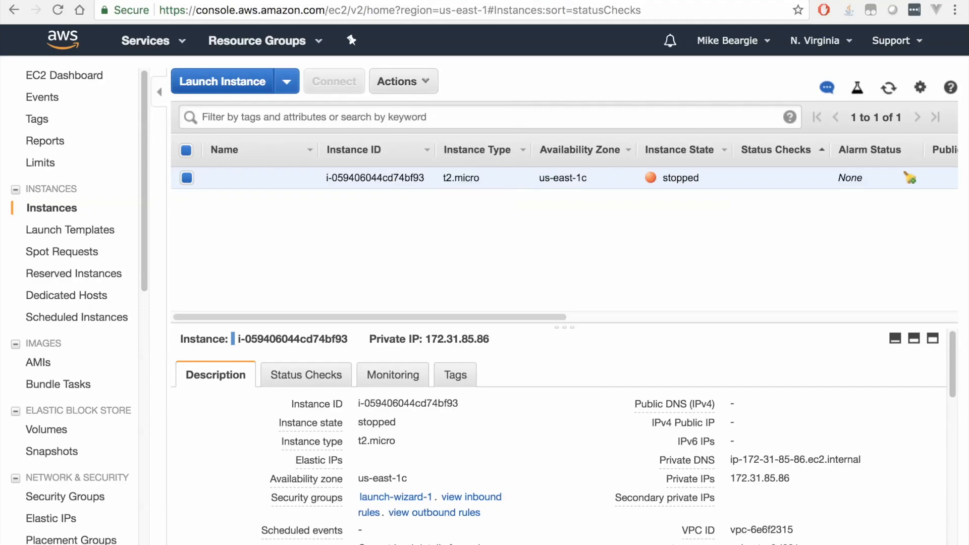
Start launching a new EC2 instance and browse the available Amazon Machine Images.
left_click(222, 82)
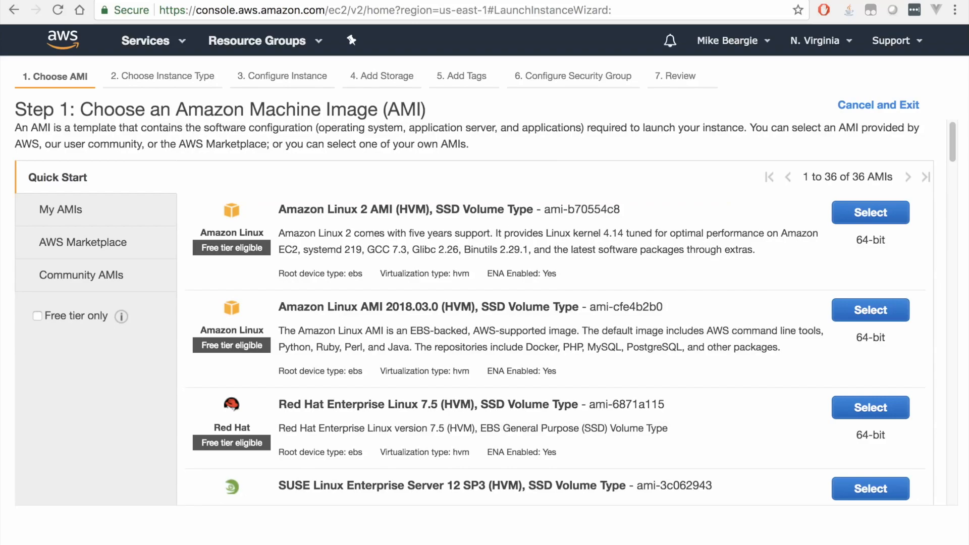
scroll(474, 313, "down", 5)
Open the FileMaker Server 17 technical specifications page in a new browser tab and look through its system requirements.
key("super+t")
type("tec")
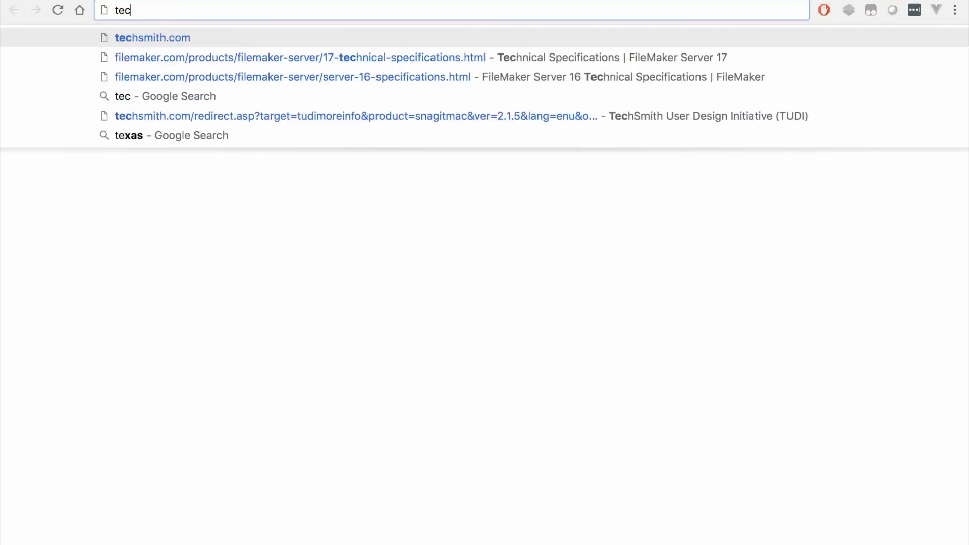
type("h spec")
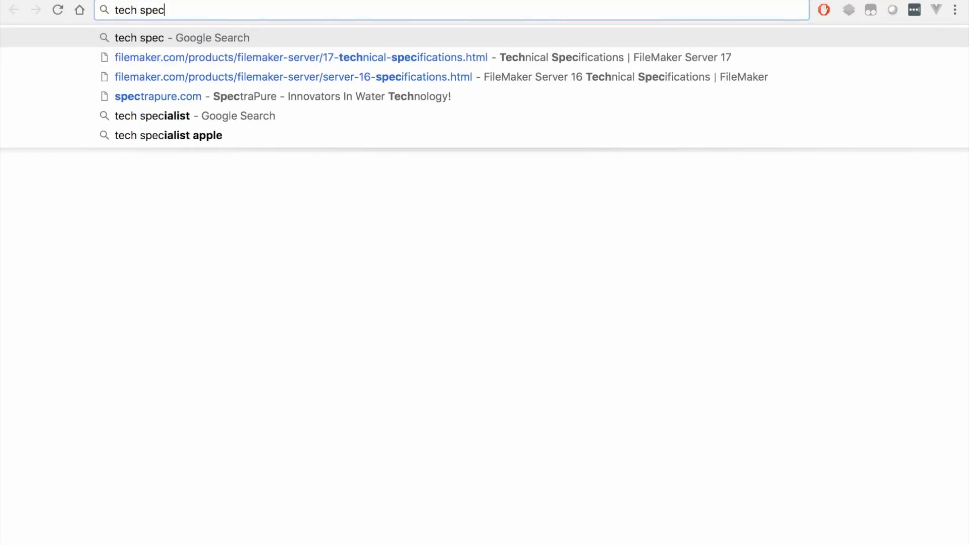
left_click(302, 57)
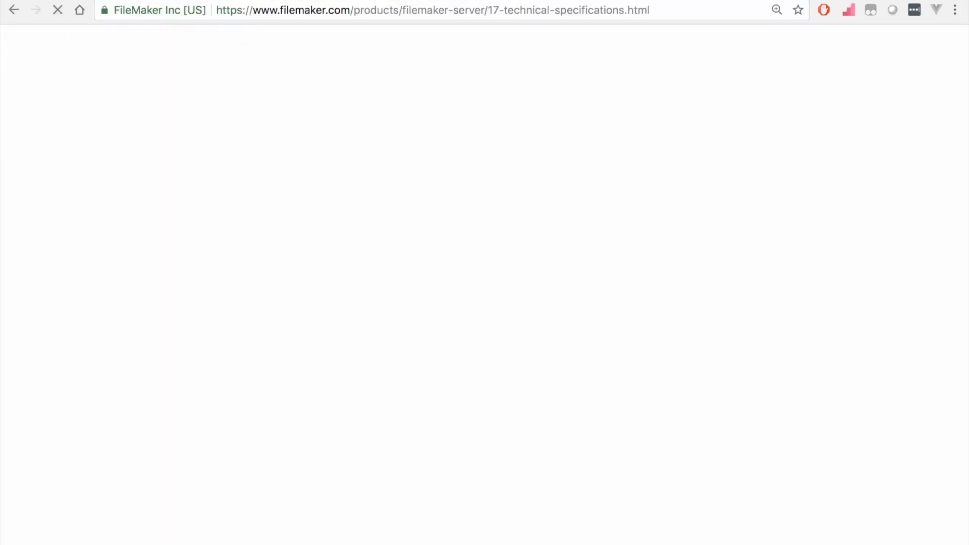
scroll(485, 303, "down", 15)
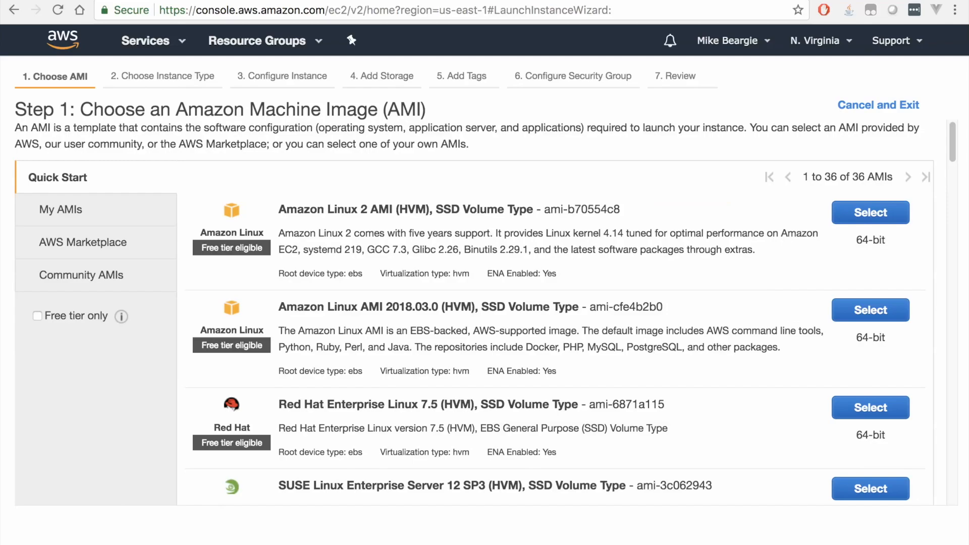
Return to the launch wizard and choose the Microsoft Windows Server 2016 Base image for the instance.
scroll(474, 313, "down", 8)
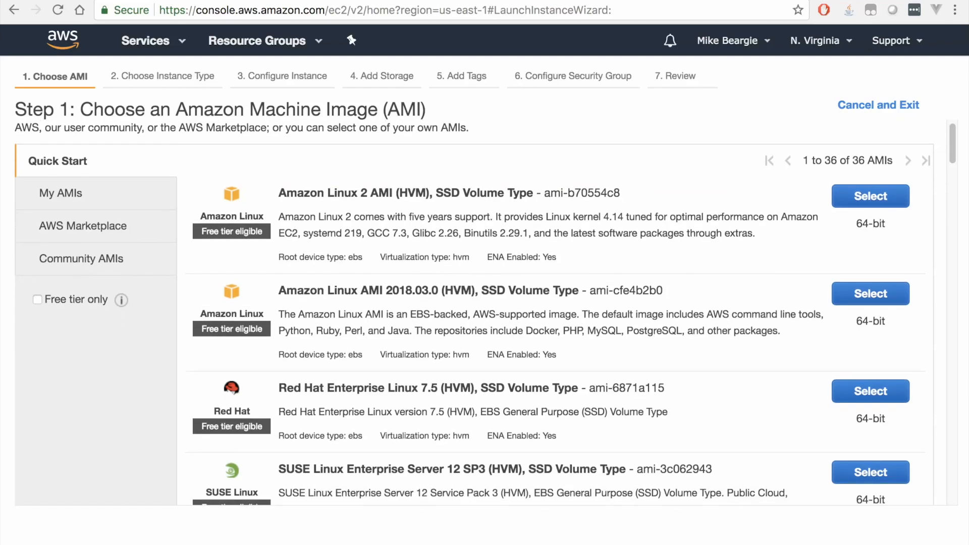
scroll(555, 312, "down", 1)
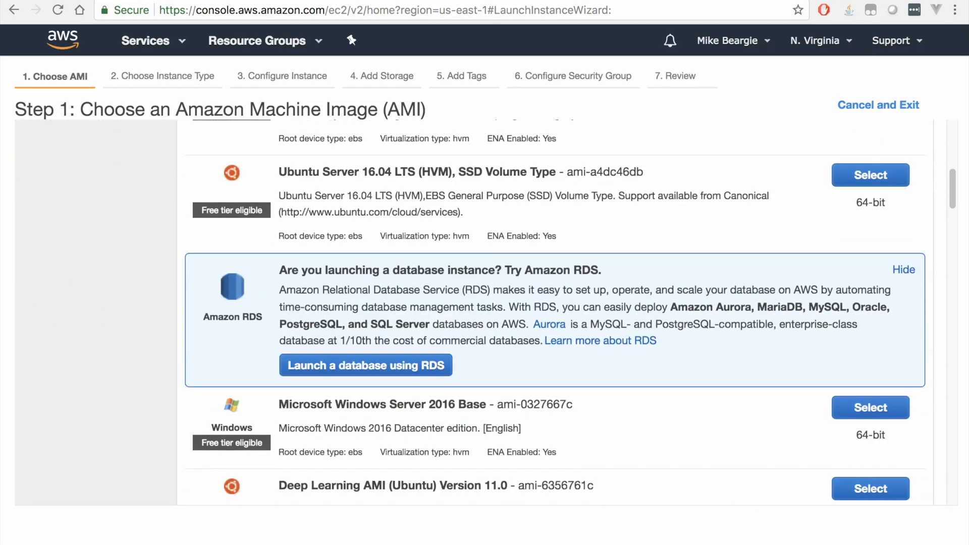
scroll(555, 313, "down", 1)
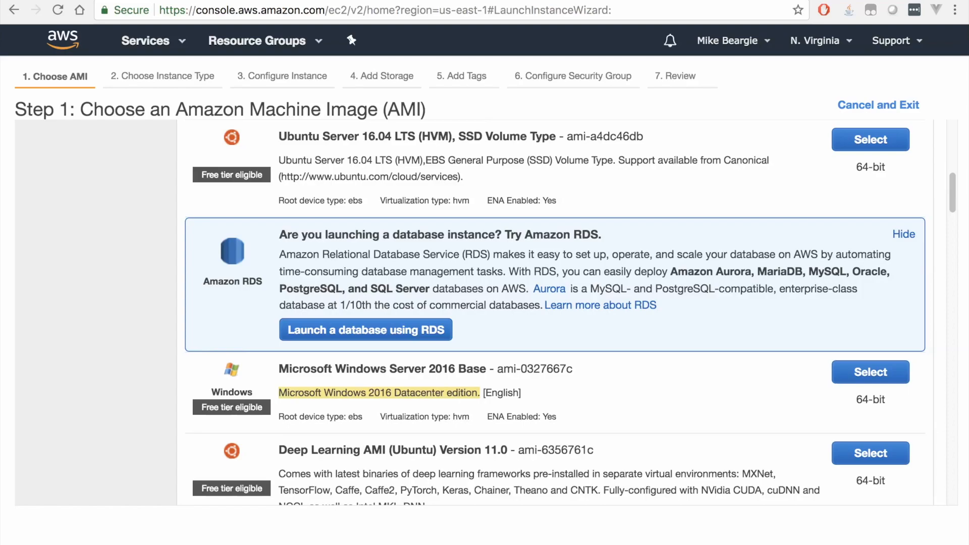
left_click(870, 373)
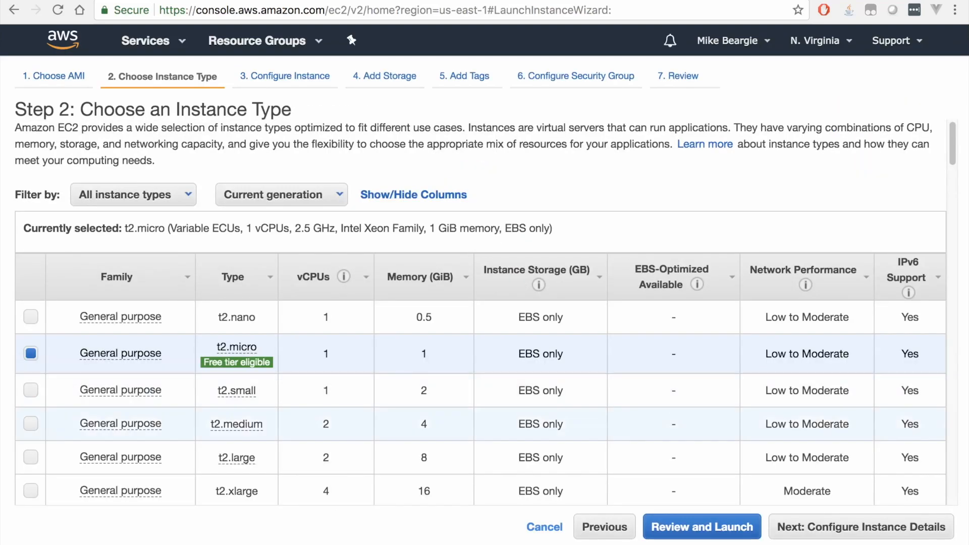
Compare the available instance types with the system requirements on the FileMaker Server 17 specifications page.
scroll(480, 310, "down", 1)
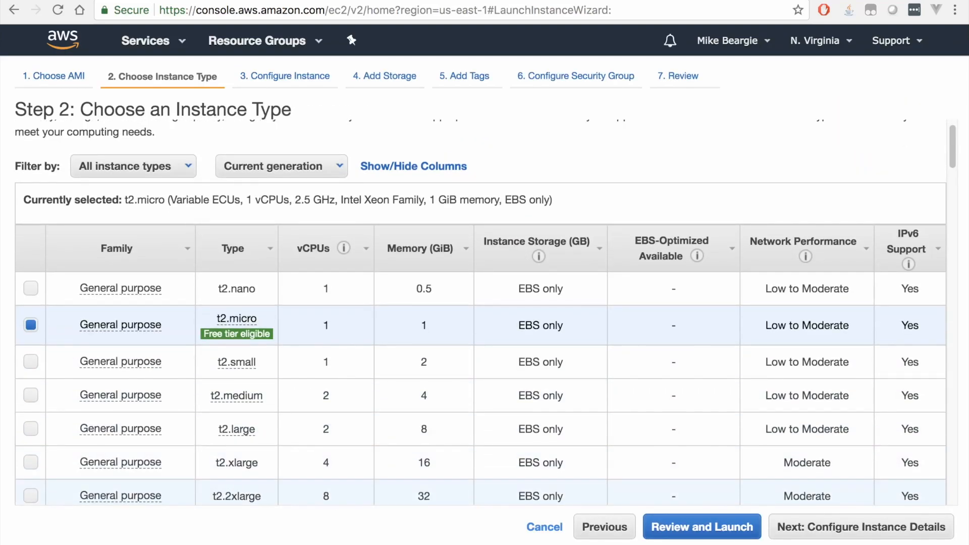
scroll(479, 312, "up", 1)
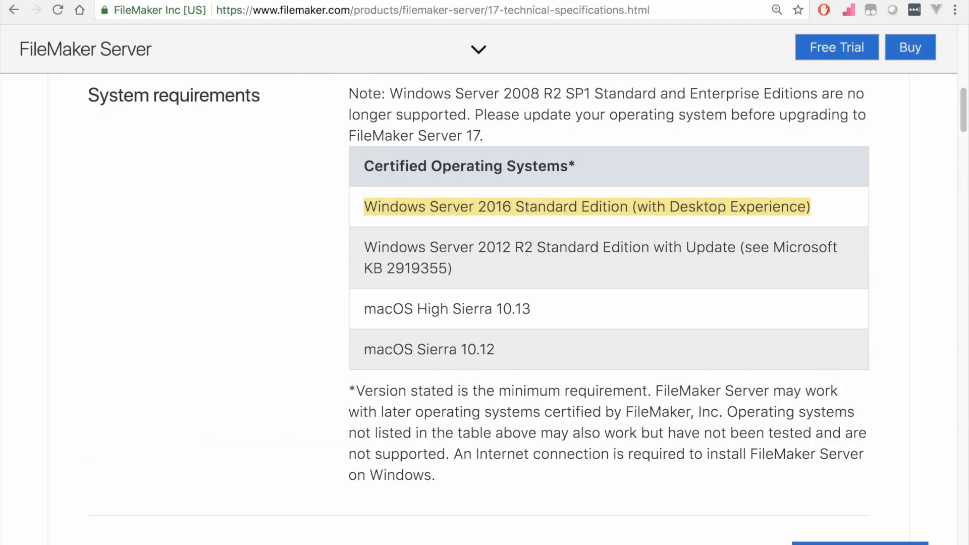
scroll(507, 303, "down", 5)
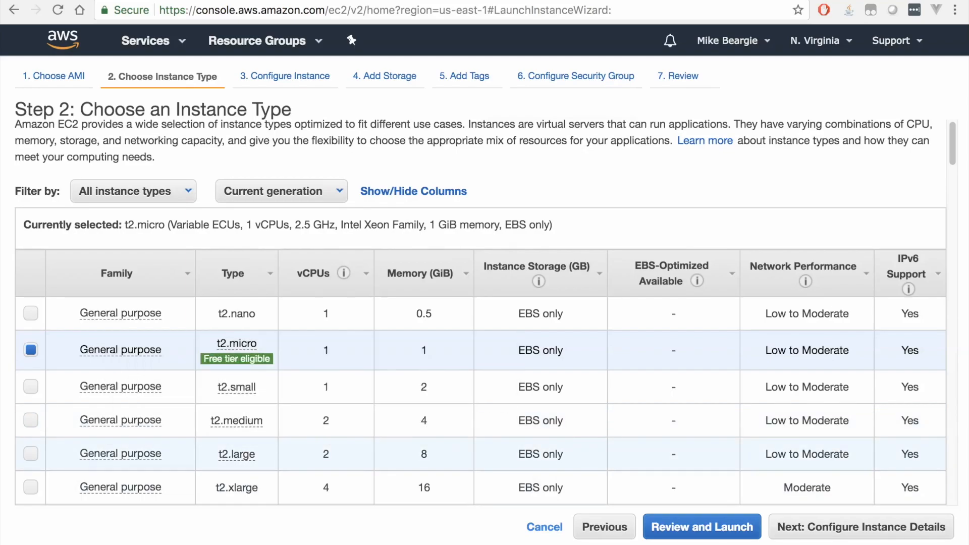
Try the t2.large, t2.micro and t2.small instance types in turn.
left_click(31, 453)
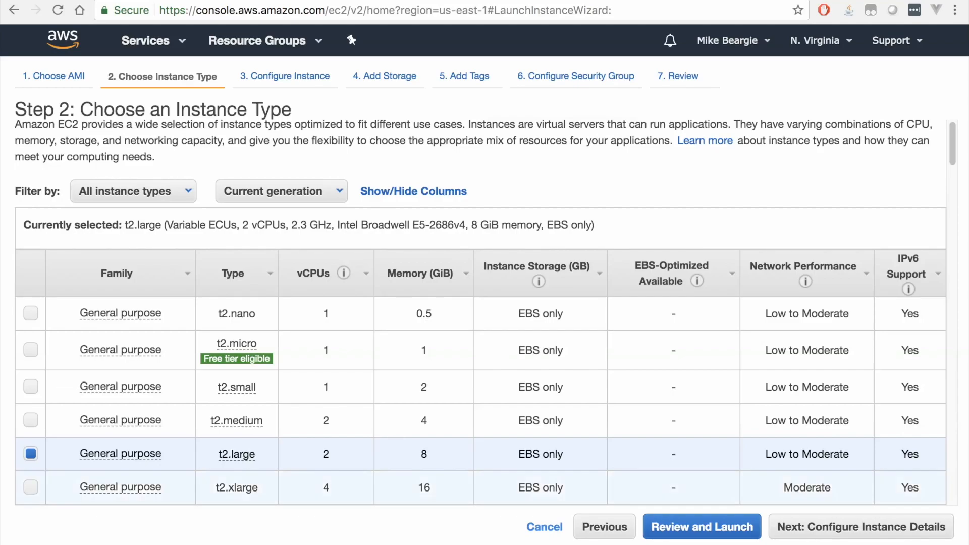
left_click(31, 349)
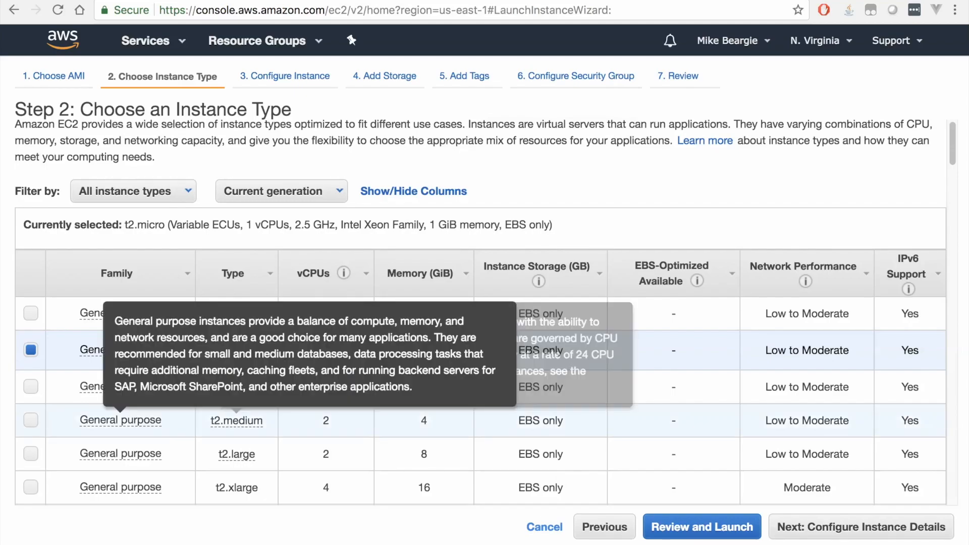
left_click(31, 387)
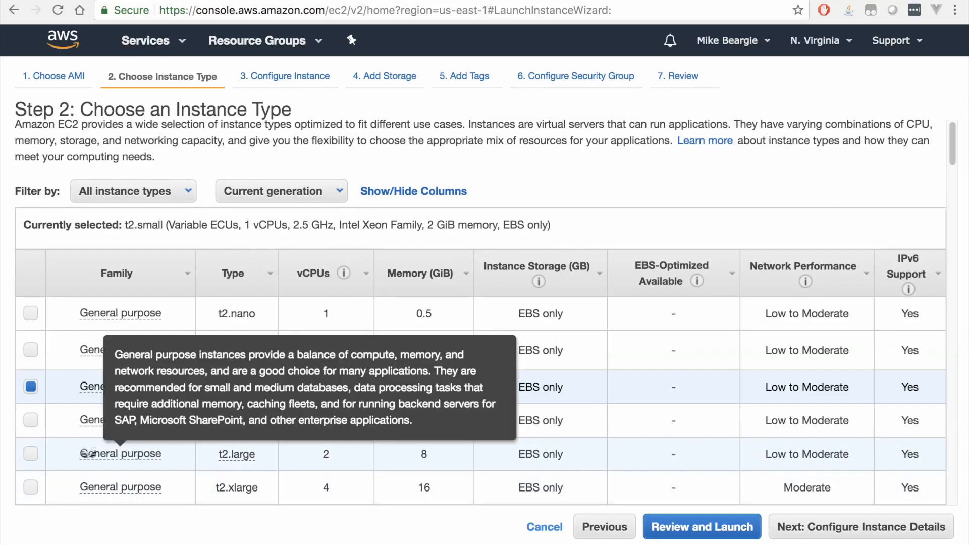
Choose the t2.medium instance type and continue to configuring the instance details.
left_click(30, 419)
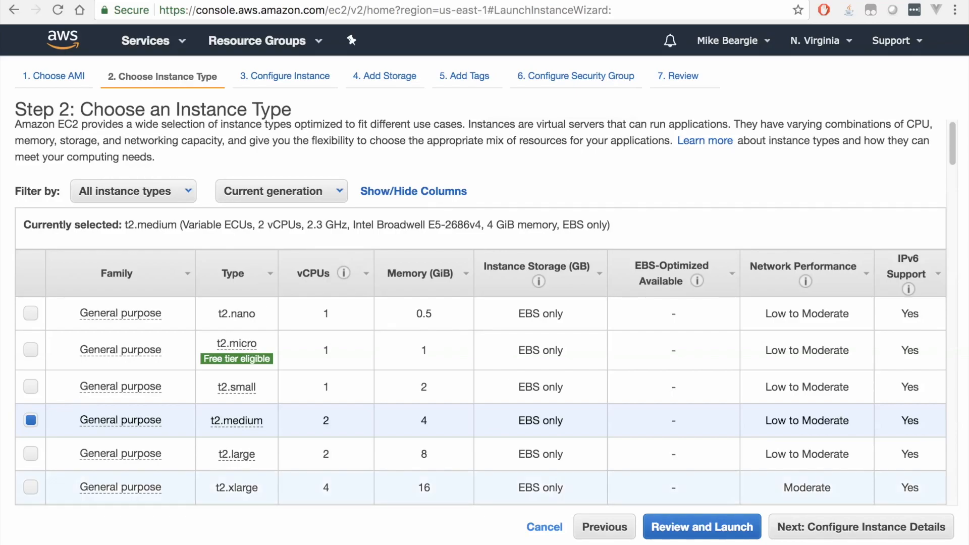
mouse_move(256, 419)
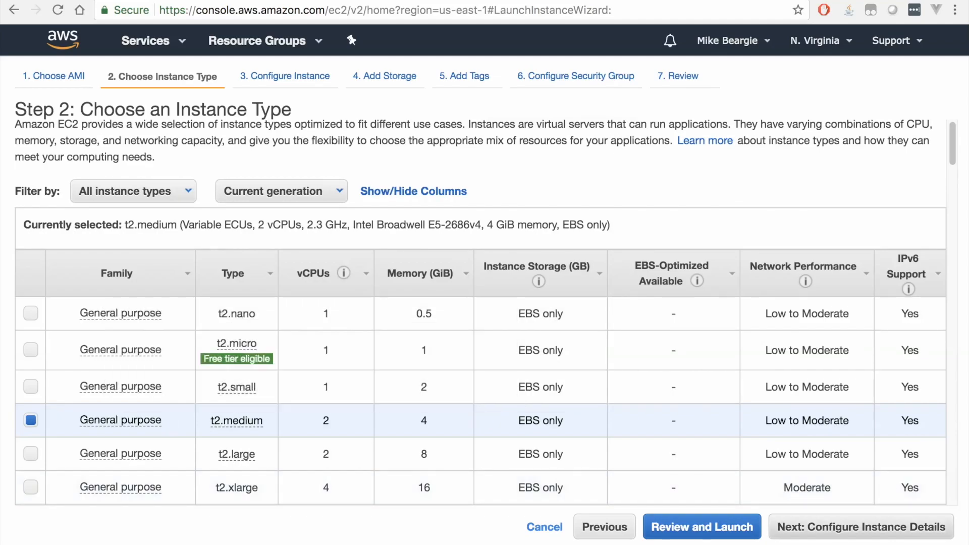
left_click(860, 526)
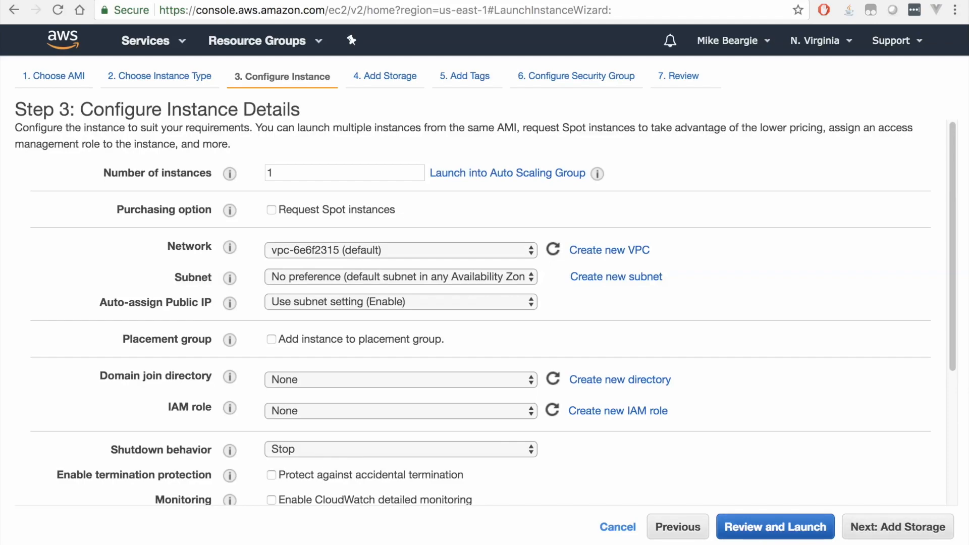
Keep the instance's shutdown behavior on Stop and enable protection against accidental termination.
scroll(485, 310, "down", 1)
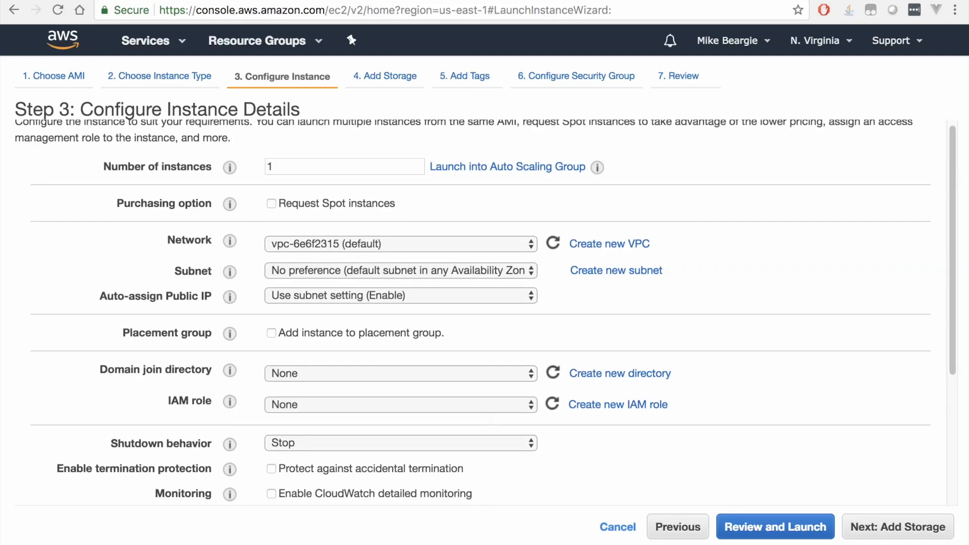
scroll(485, 310, "up", 1)
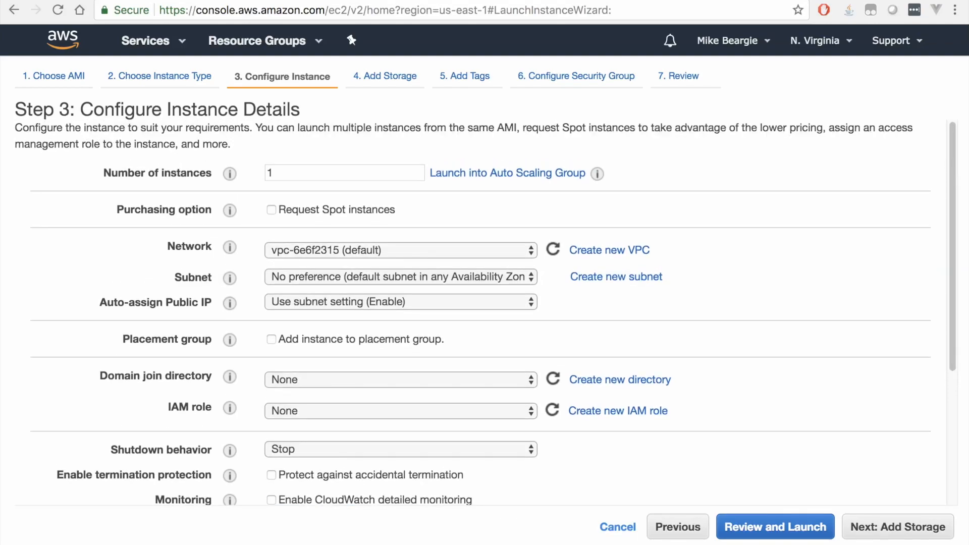
scroll(484, 310, "down", 5)
scroll(484, 311, "down", 3)
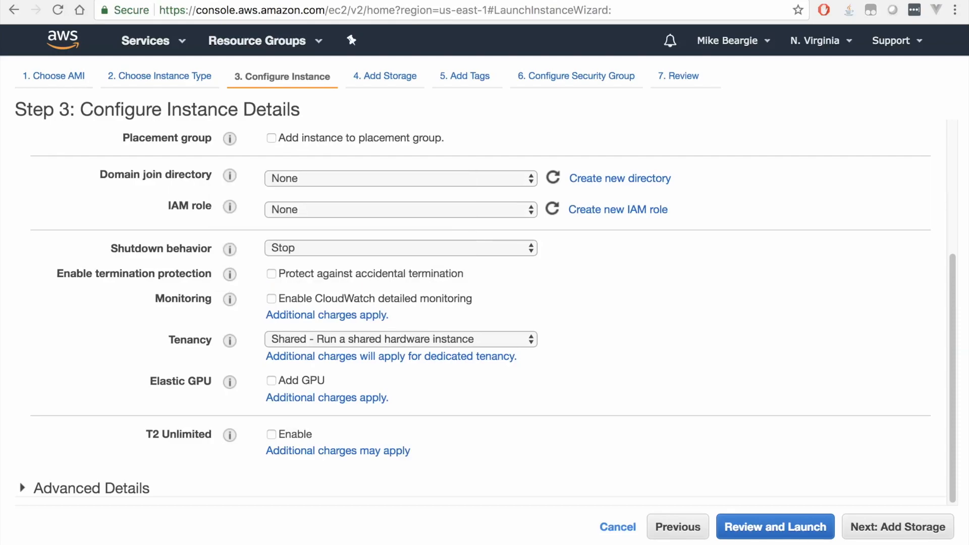
left_click(400, 248)
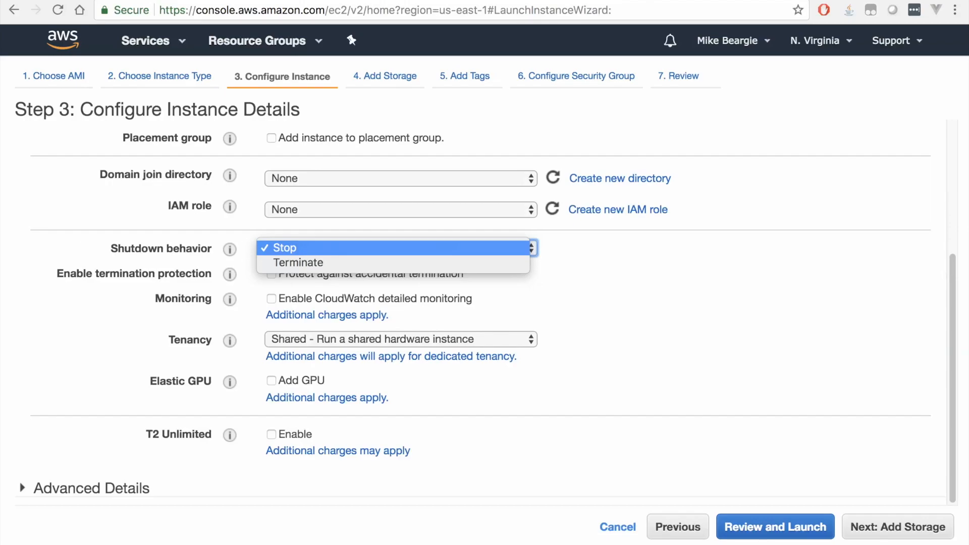
key("Return")
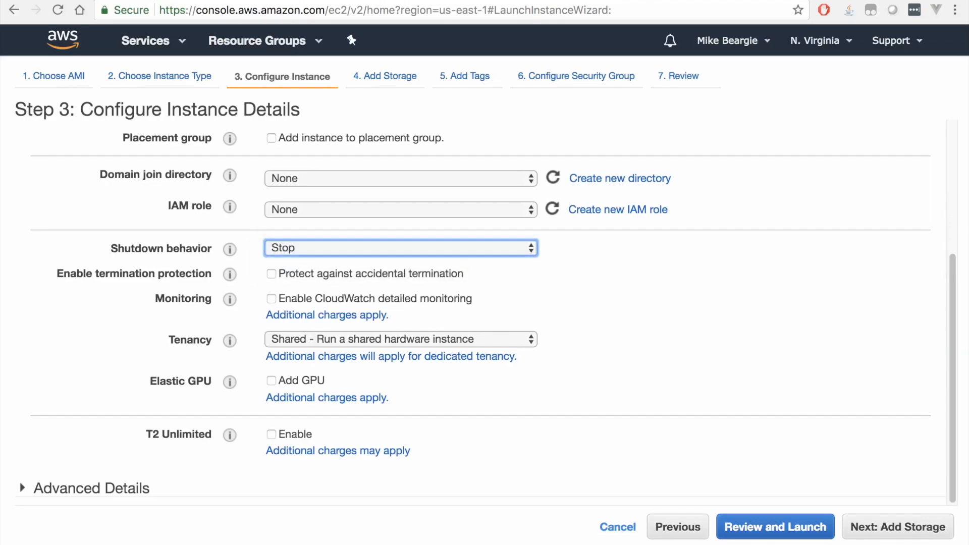
left_click(271, 273)
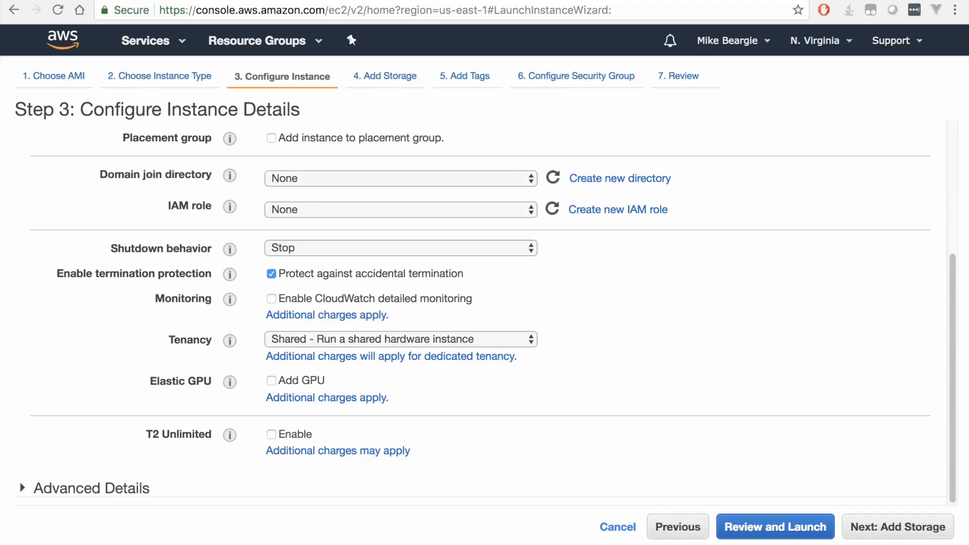
Leave the shutdown behavior on Stop and termination protection enabled, and continue to adding storage.
left_click(400, 248)
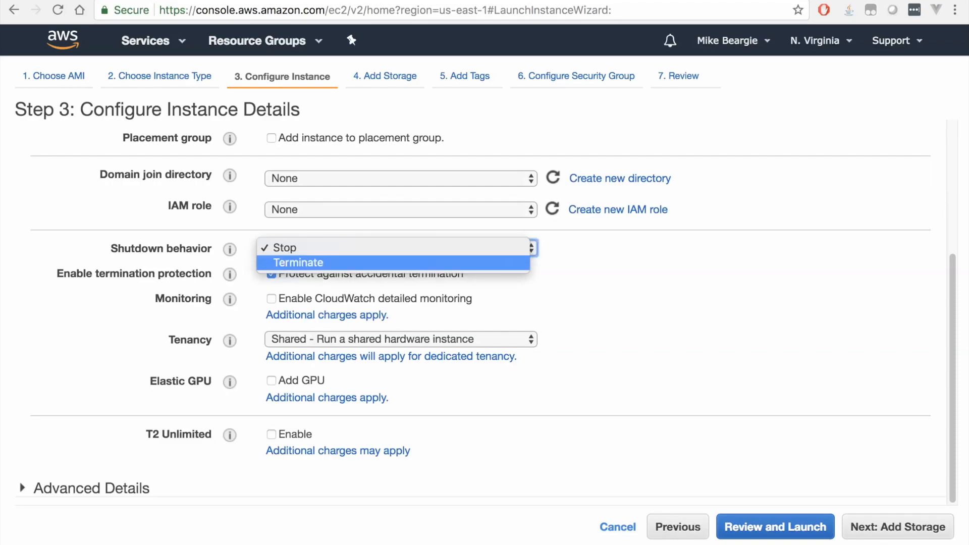
left_click(393, 248)
left_click(271, 273)
left_click(272, 273)
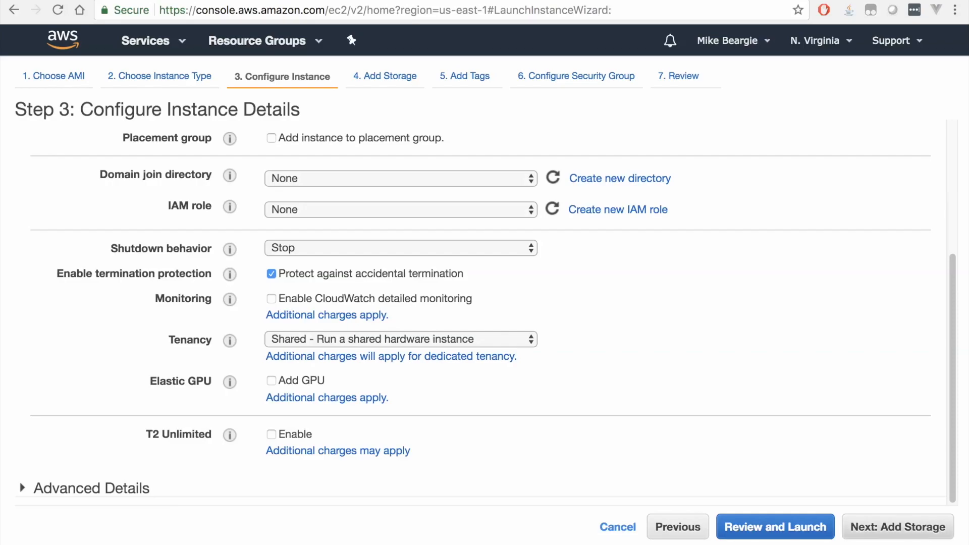
left_click(897, 526)
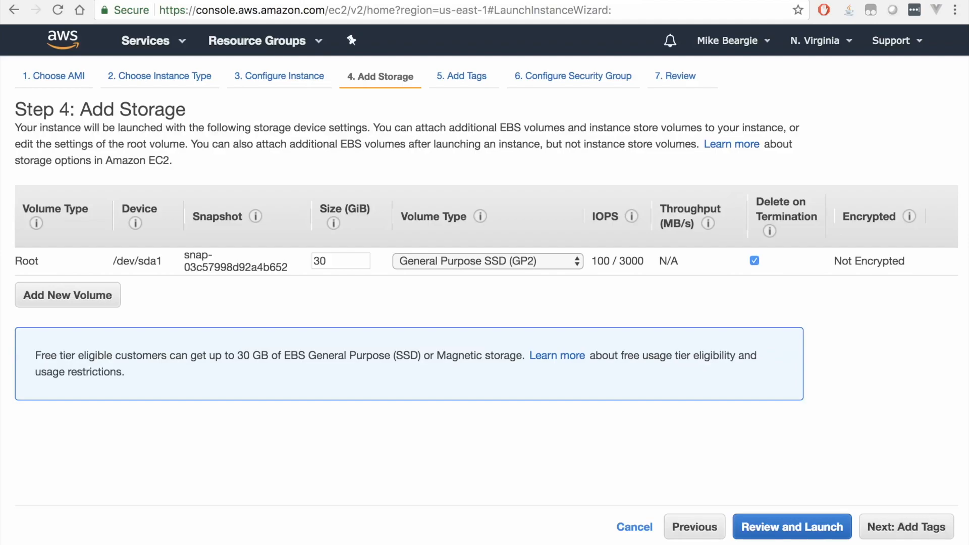
Set the root volume's size to 80 GiB.
left_click_drag(337, 261, 314, 261)
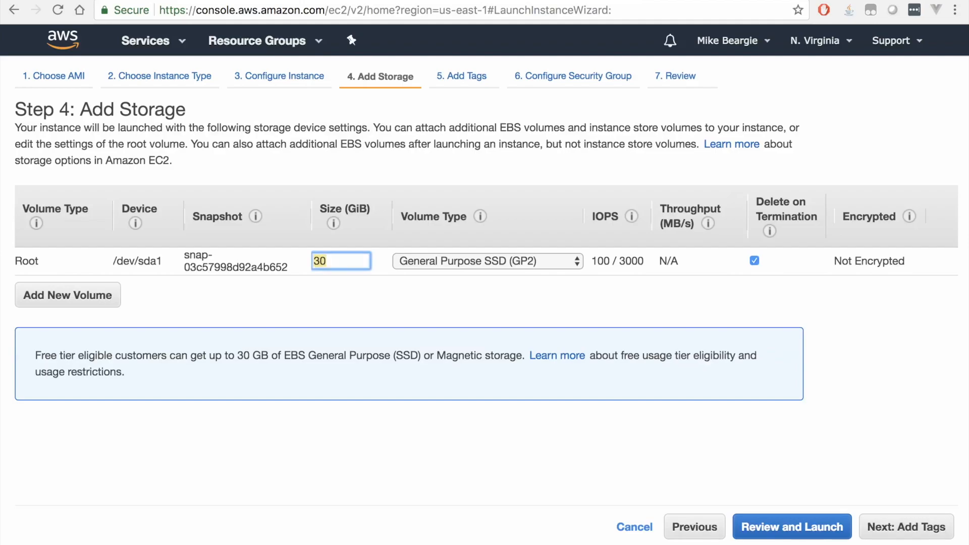
type("80")
key("Tab")
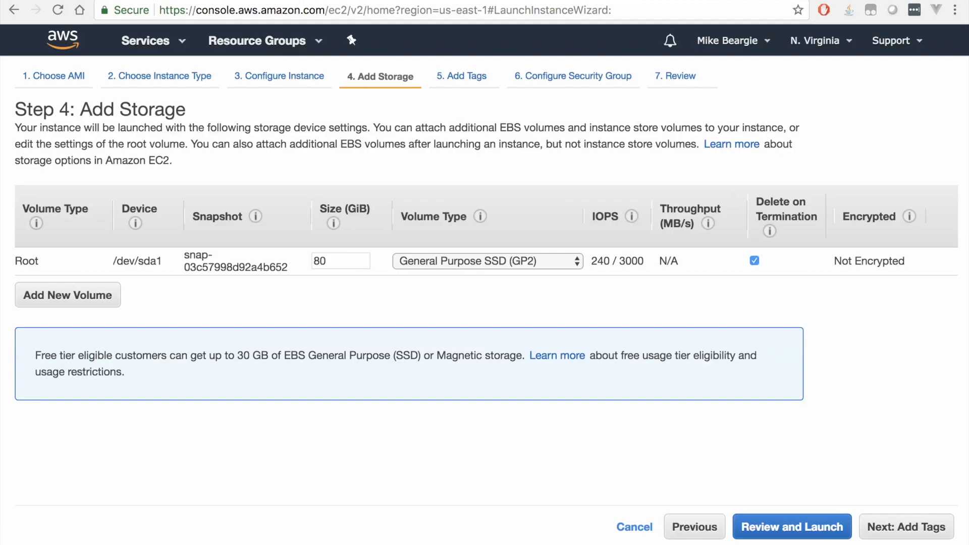
Add a second storage volume of type EBS on device xvdb, without a snapshot.
left_click(68, 295)
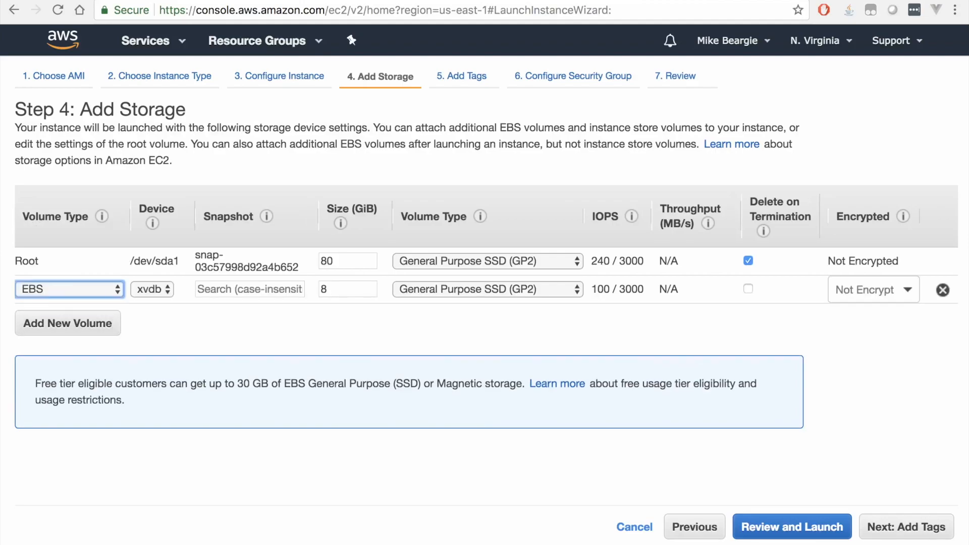
left_click(69, 289)
left_click(70, 289)
left_click(152, 289)
left_click(152, 290)
left_click(249, 289)
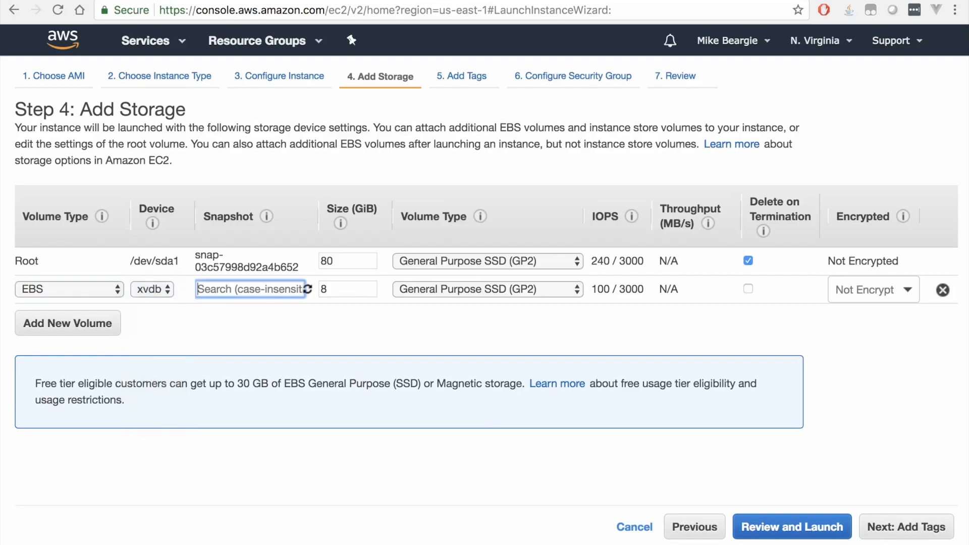
Set the new EBS volume's size to 160 GiB.
key("Tab")
type("80")
key("super+a")
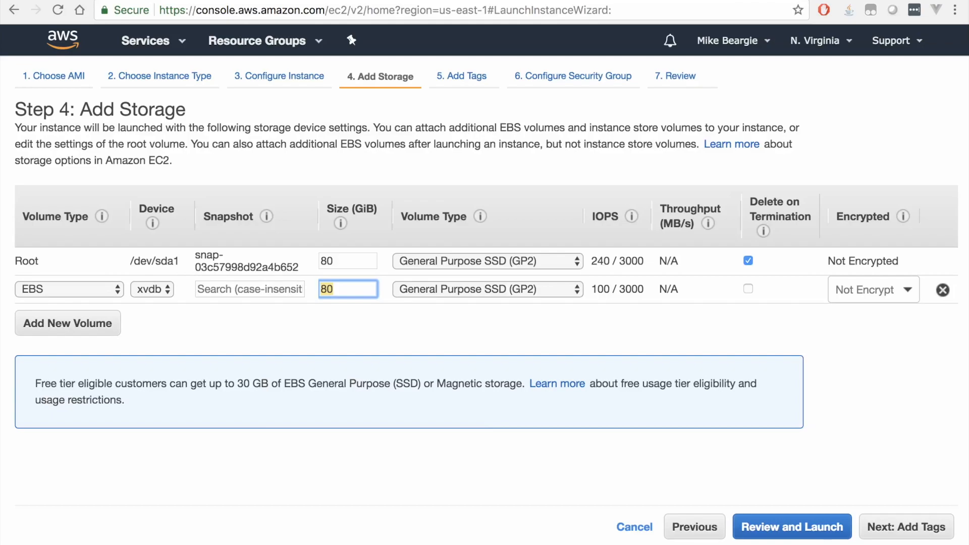
type("160")
key("Tab")
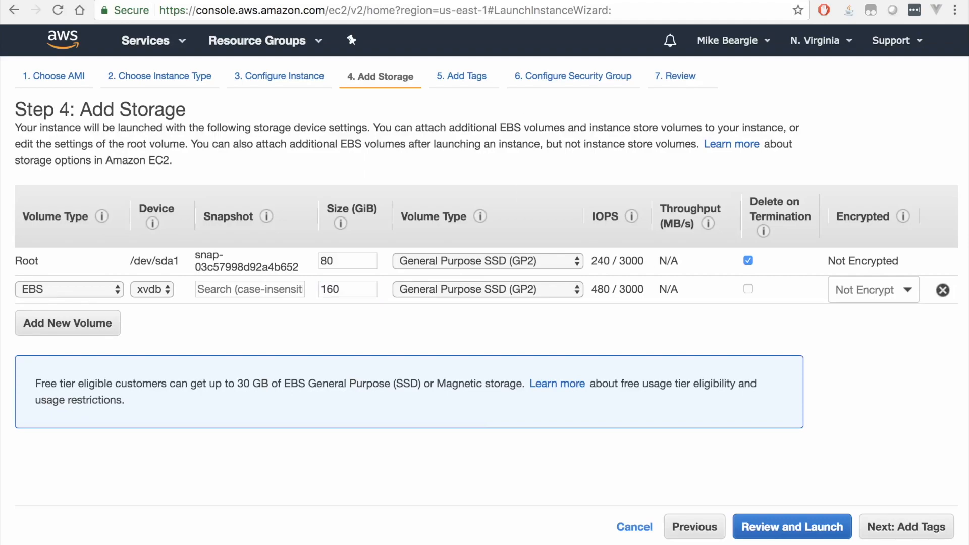
Enable deletion on termination for the EBS volume and leave it not encrypted.
left_click(748, 288)
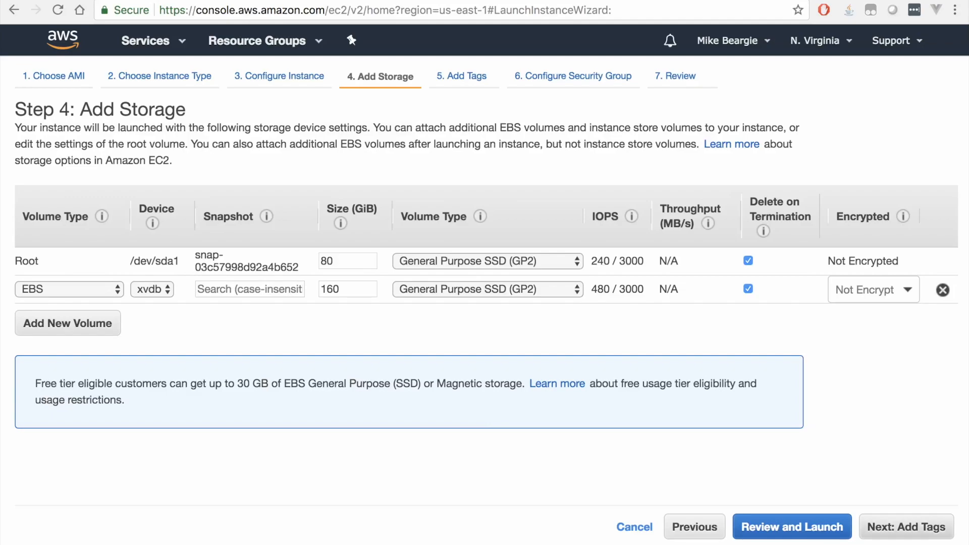
left_click(907, 290)
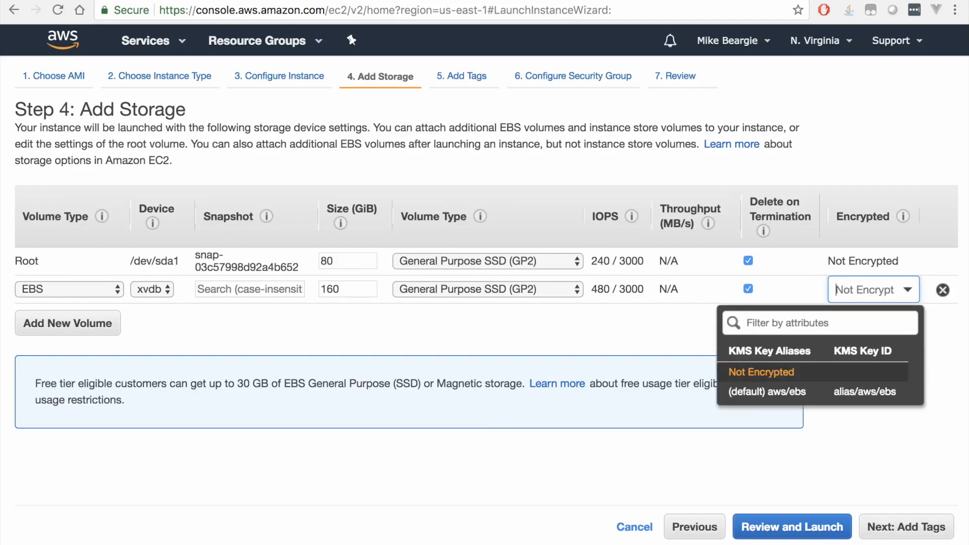
left_click(907, 290)
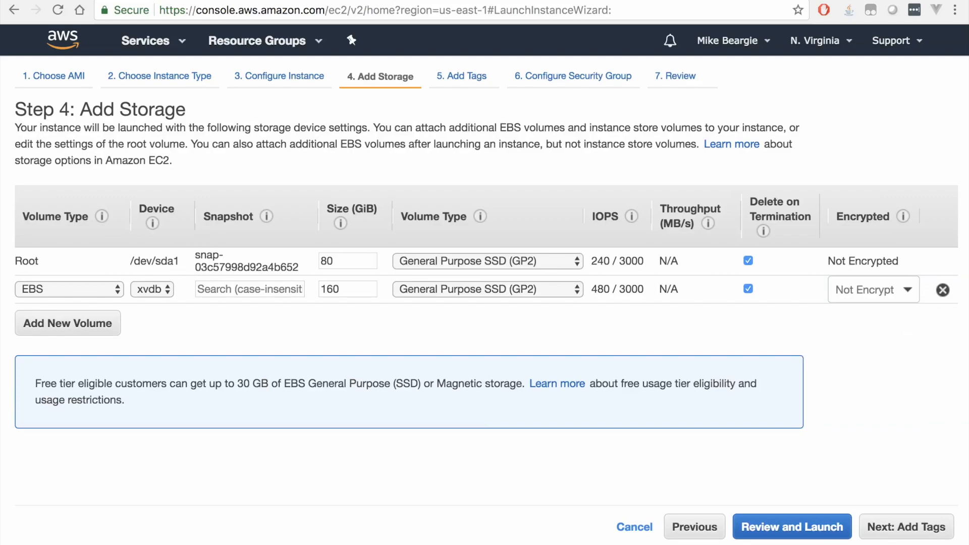
Skip adding tags and assign the existing launch-wizard-1 security group to the instance.
left_click(905, 526)
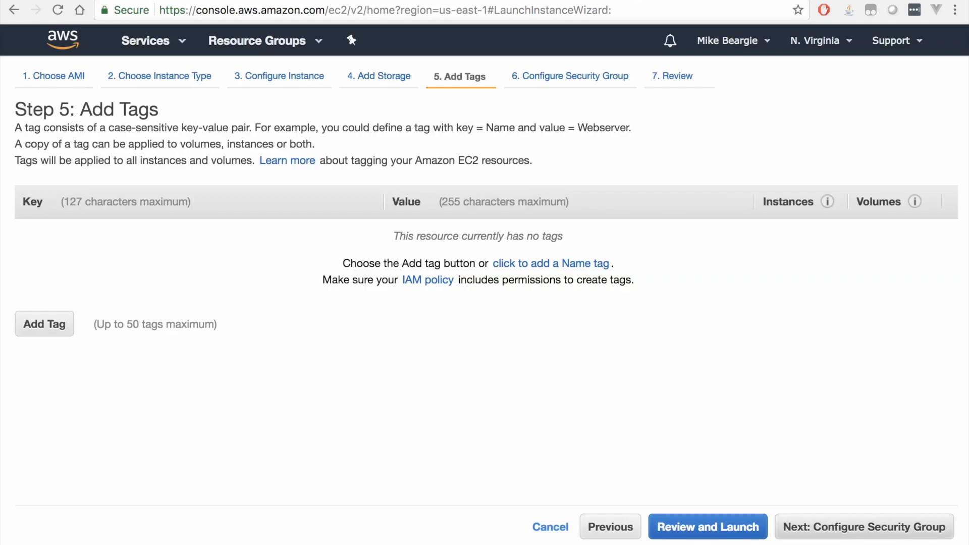
left_click(863, 526)
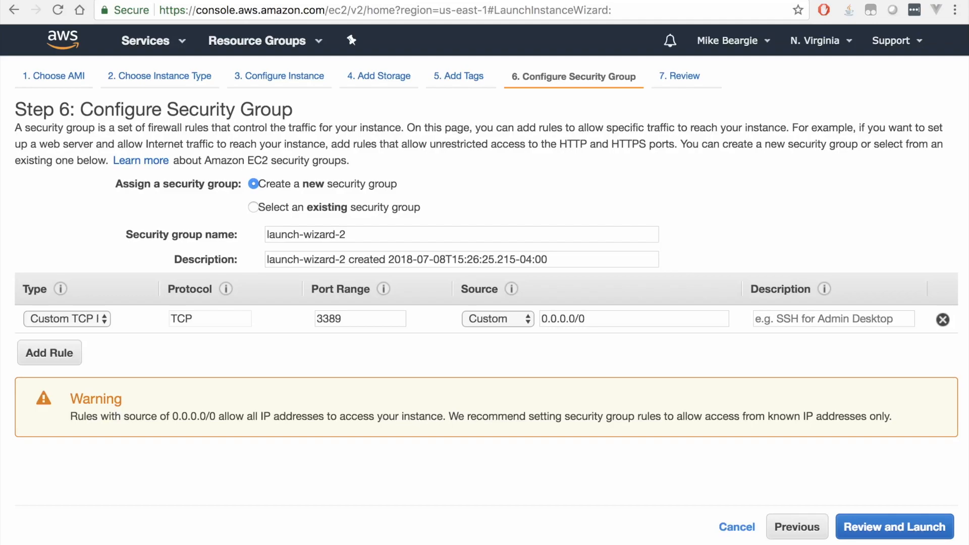
left_click(253, 207)
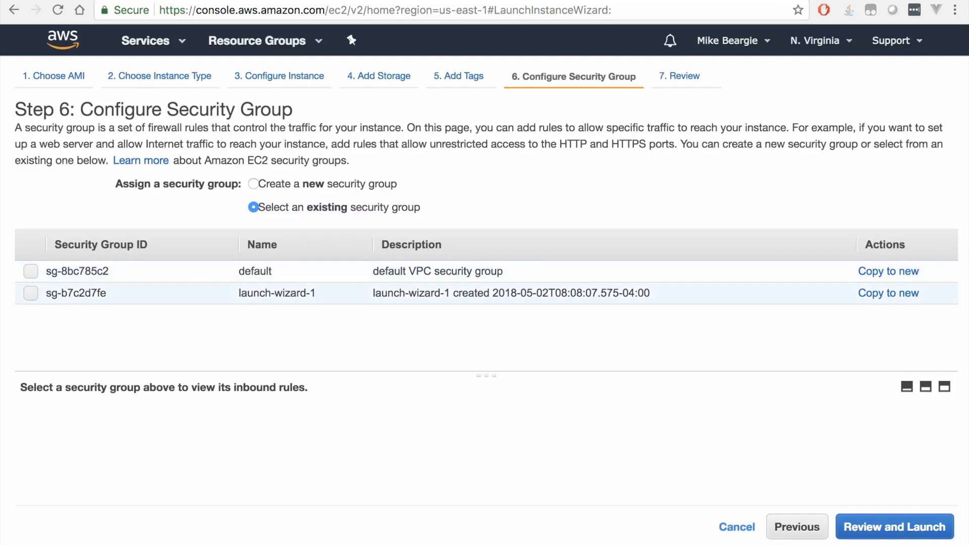
left_click(31, 293)
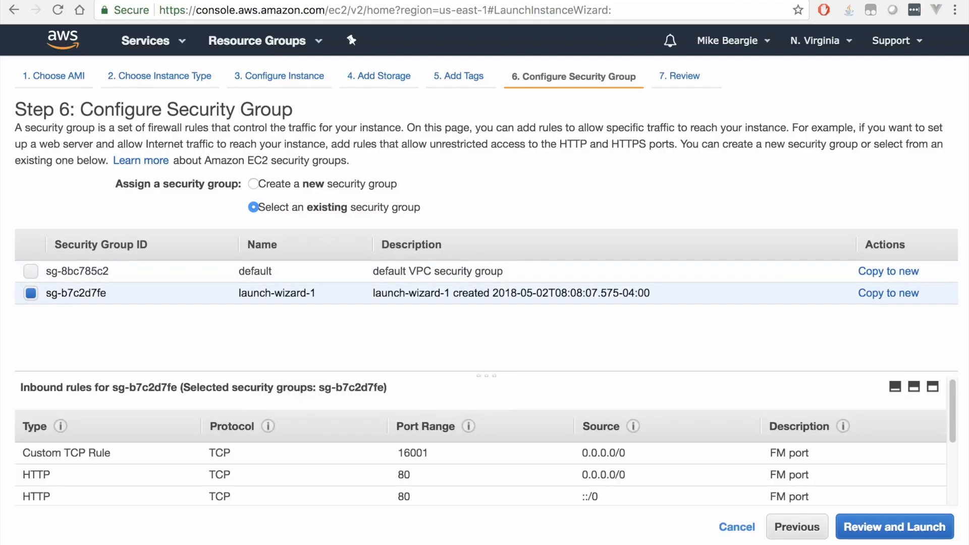
Check the inbound port rules of the selected security group and continue to the launch review.
scroll(479, 439, "down", 4)
scroll(479, 439, "up", 5)
scroll(480, 439, "down", 4)
scroll(479, 439, "up", 5)
scroll(479, 439, "down", 4)
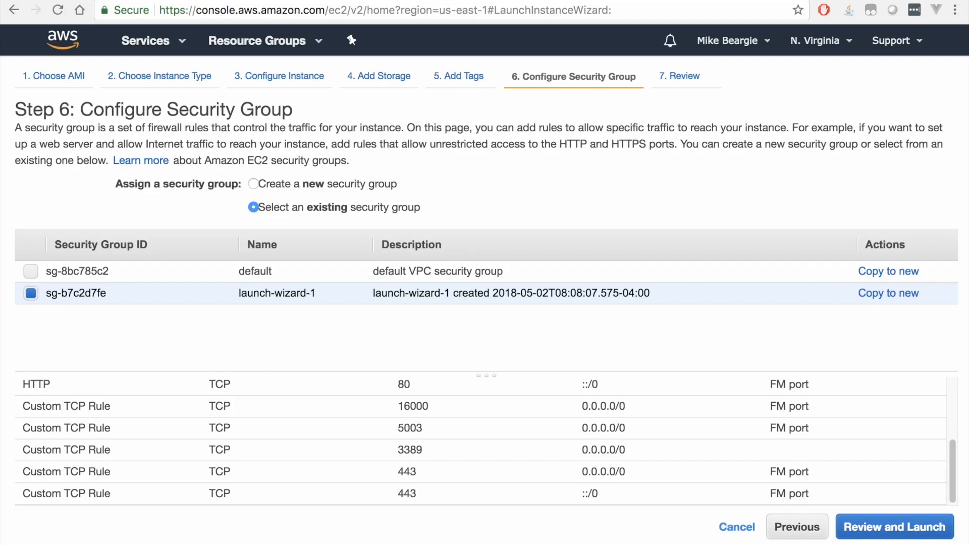
scroll(479, 439, "up", 5)
scroll(479, 439, "down", 4)
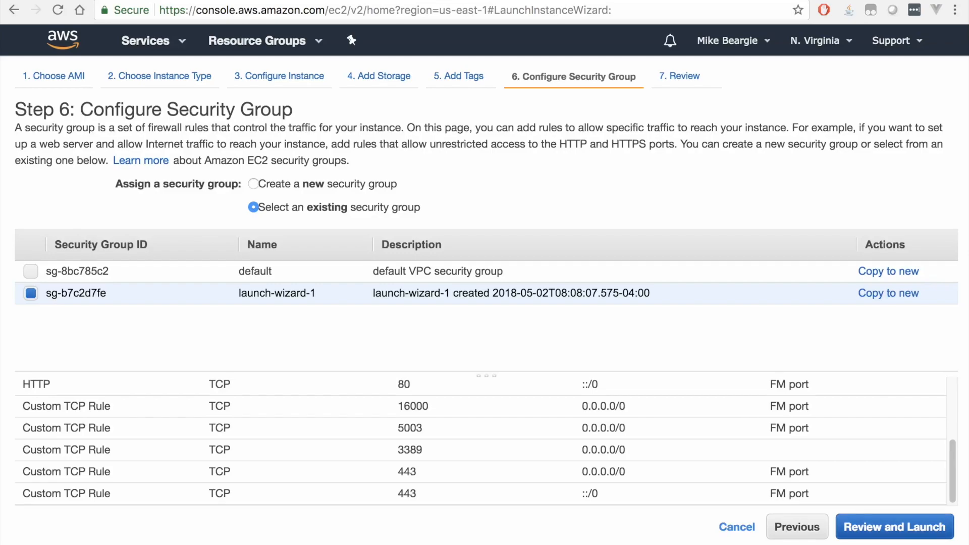
left_click(894, 526)
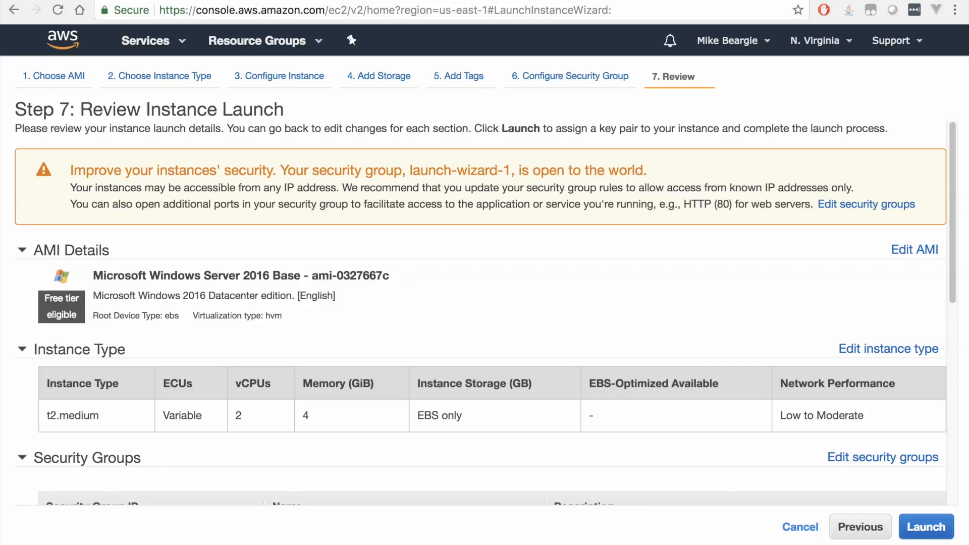
Review the launch summary, including the AMI, instance type, security group rules and storage volumes.
scroll(479, 313, "down", 3)
scroll(479, 313, "up", 3)
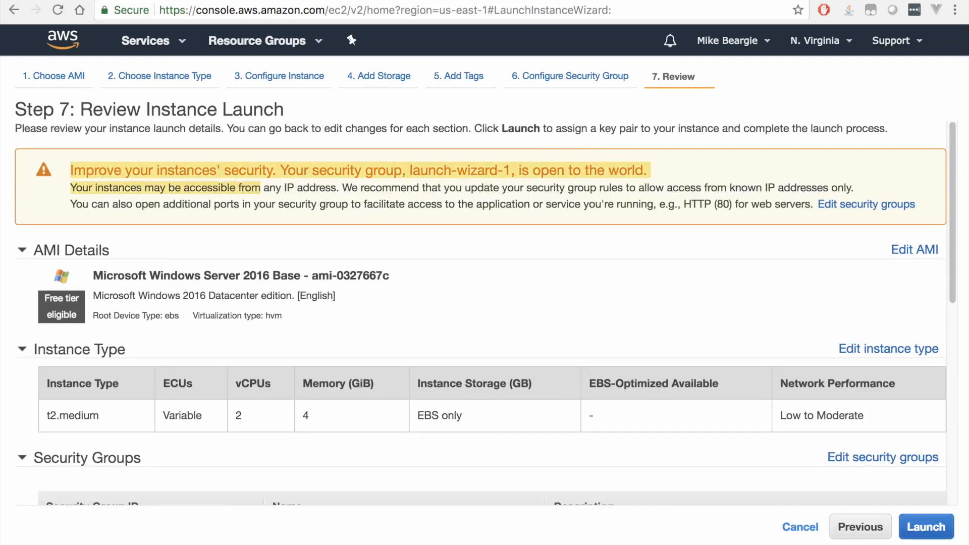
scroll(479, 313, "down", 3)
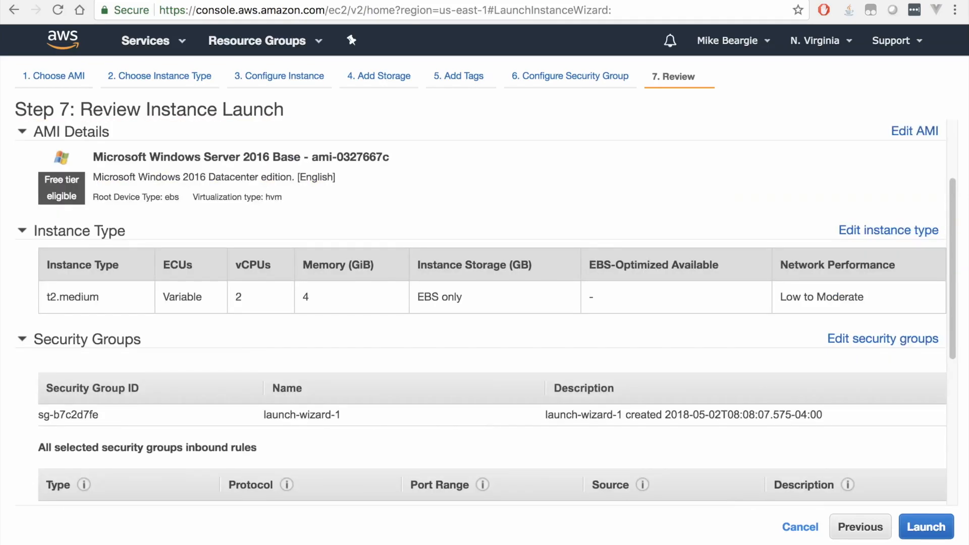
scroll(480, 313, "down", 1)
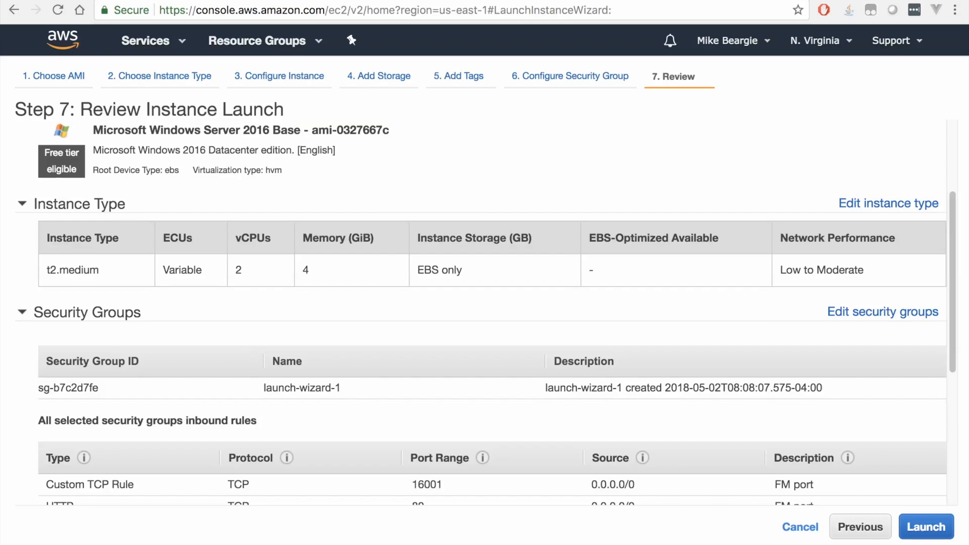
scroll(479, 313, "down", 5)
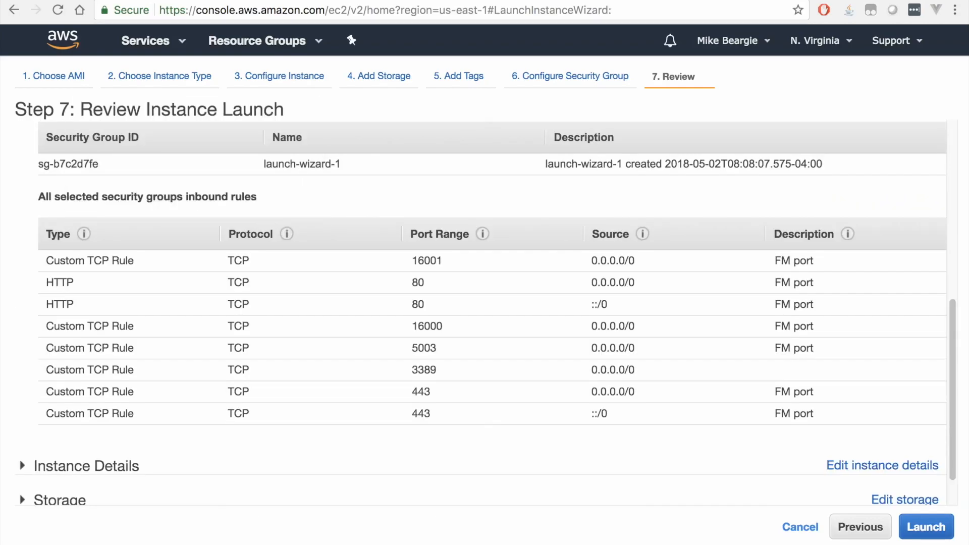
scroll(479, 313, "down", 2)
left_click(22, 453)
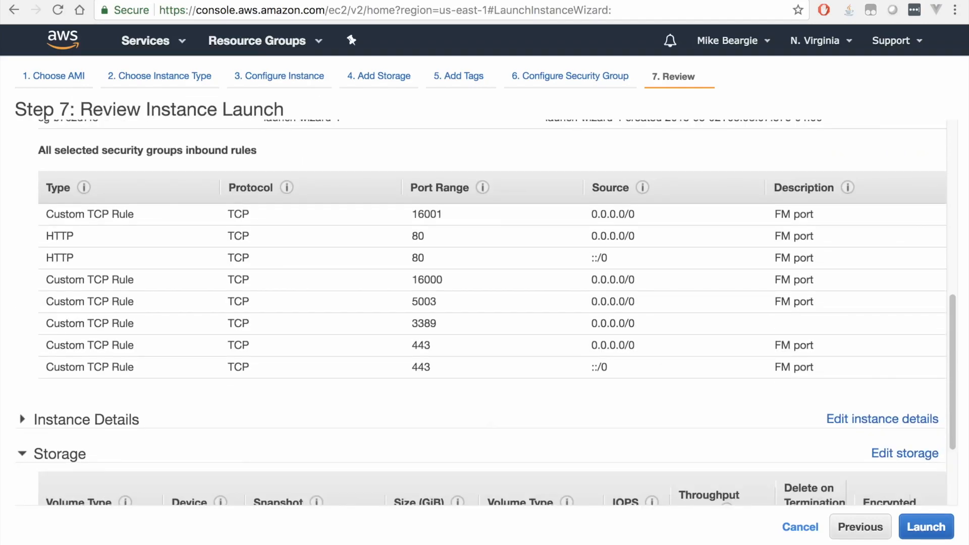
scroll(480, 313, "down", 5)
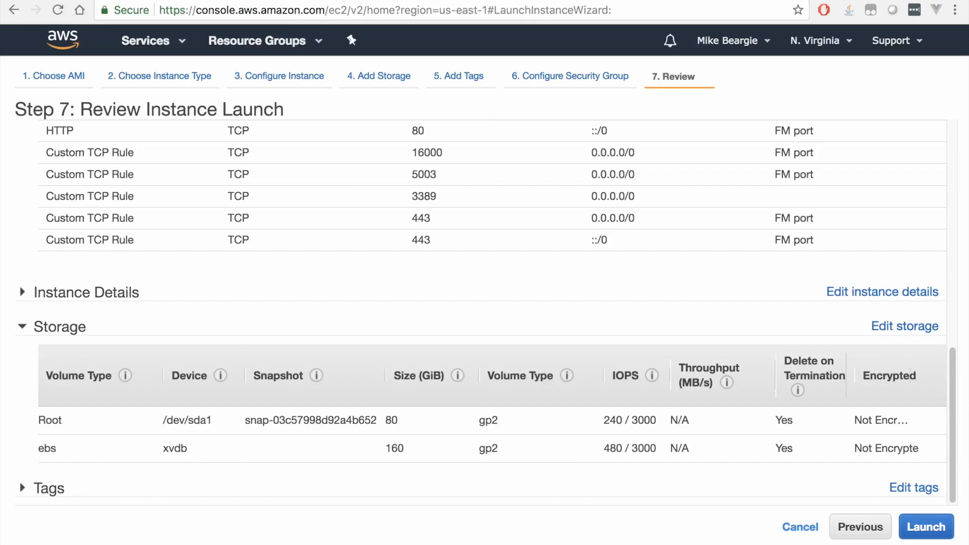
Proceed to launch, create a new key pair named FMMasterClass and download its private key file.
left_click(926, 526)
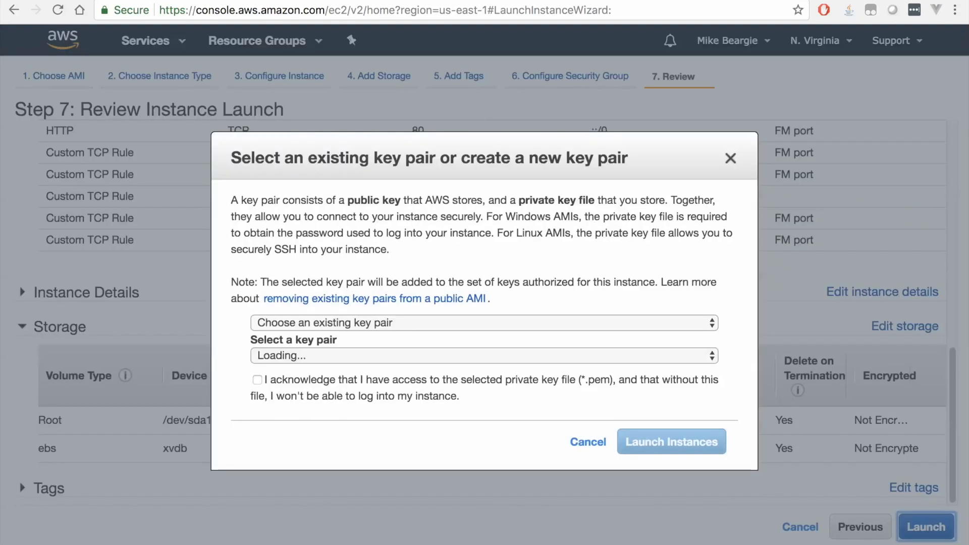
left_click(483, 323)
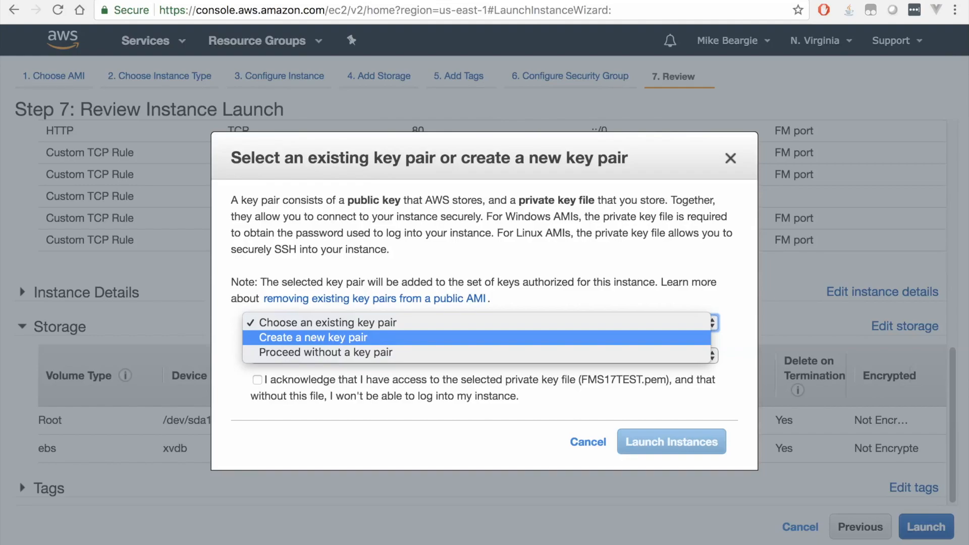
key("Return")
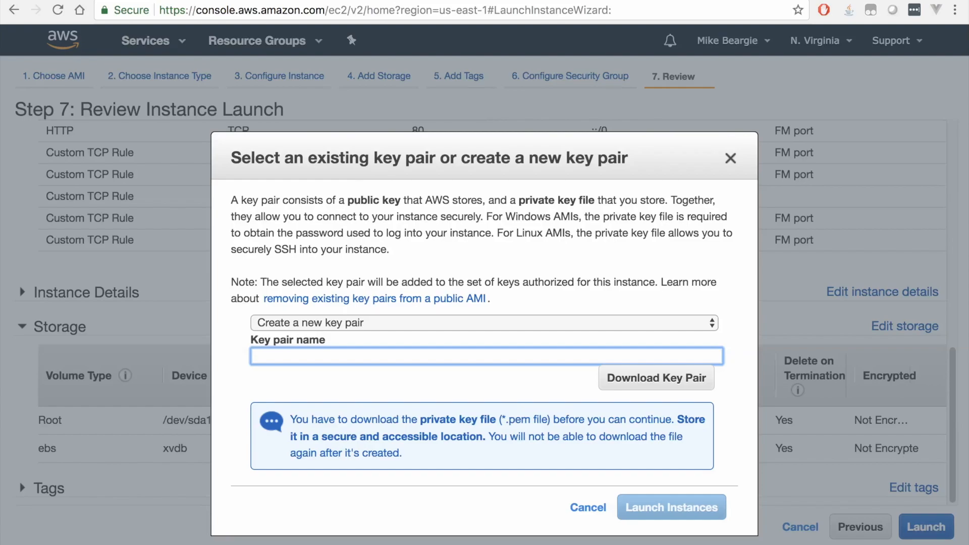
type("FMMasterClass")
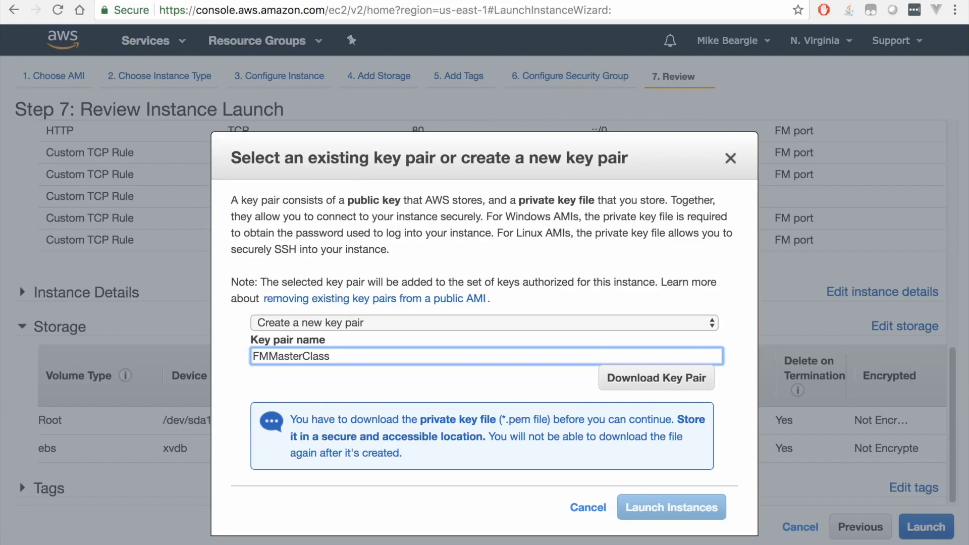
key("Tab")
key("Return")
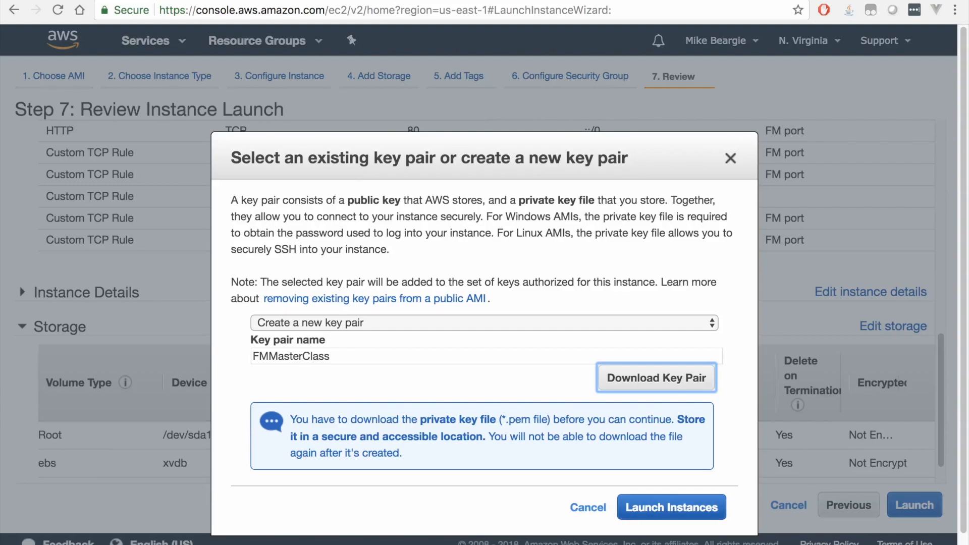
Launch the instance and go to the list of EC2 instances.
left_click(671, 507)
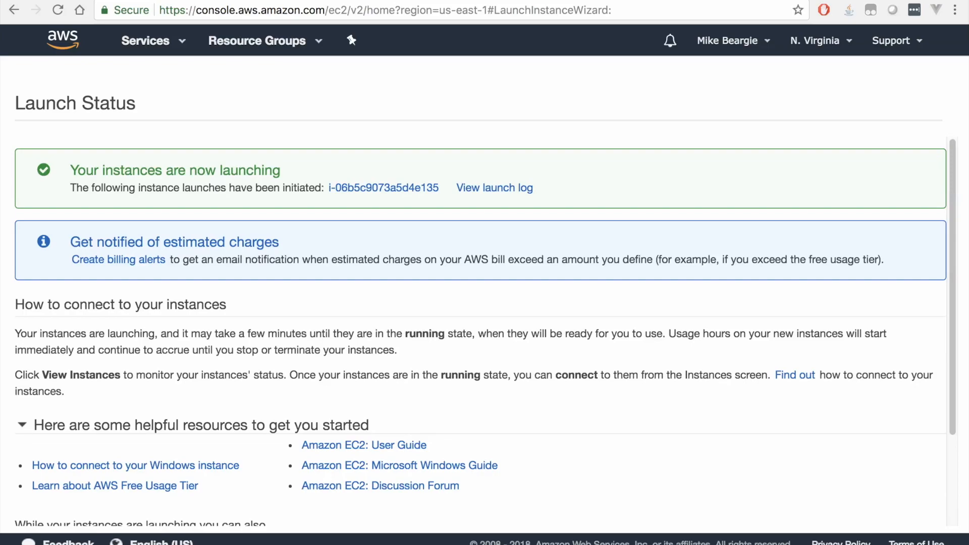
scroll(479, 327, "down", 3)
scroll(479, 328, "up", 1)
scroll(479, 328, "down", 1)
left_click(894, 513)
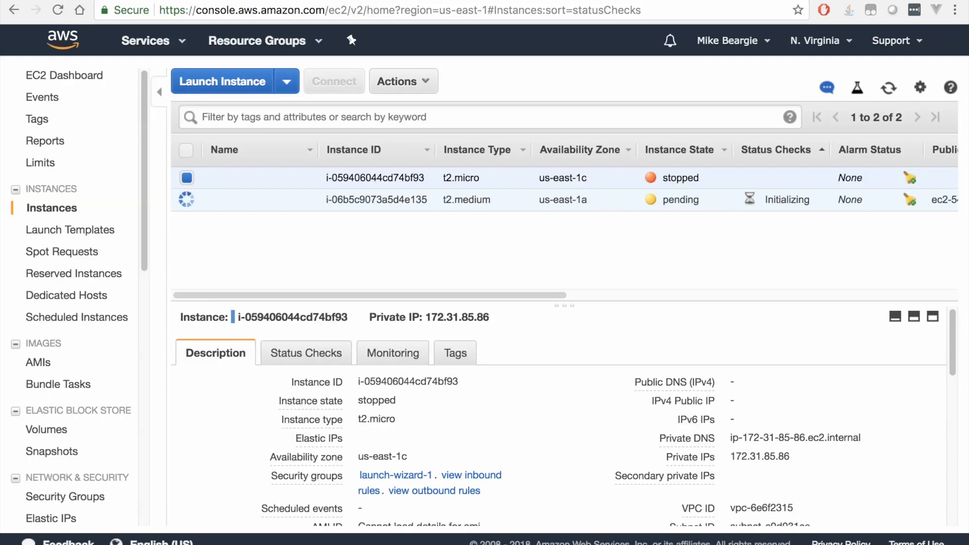
Select the t2.medium instance and examine its public and private IP addresses.
left_click(466, 200)
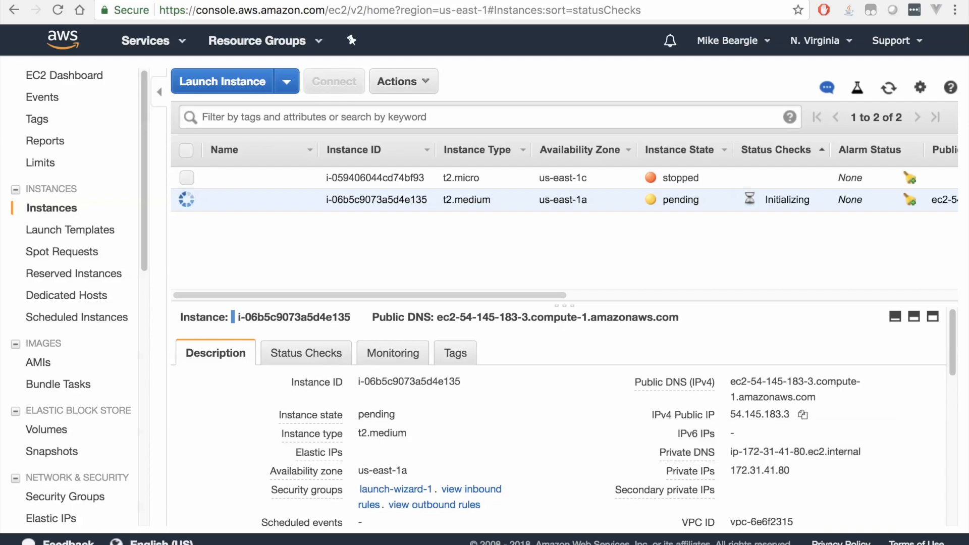
left_click_drag(743, 414, 790, 414)
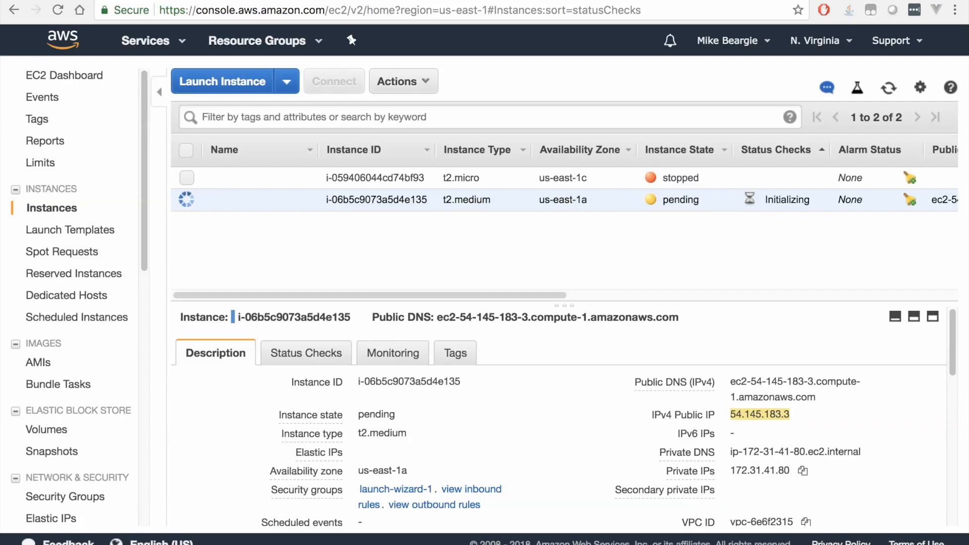
left_click_drag(729, 470, 790, 470)
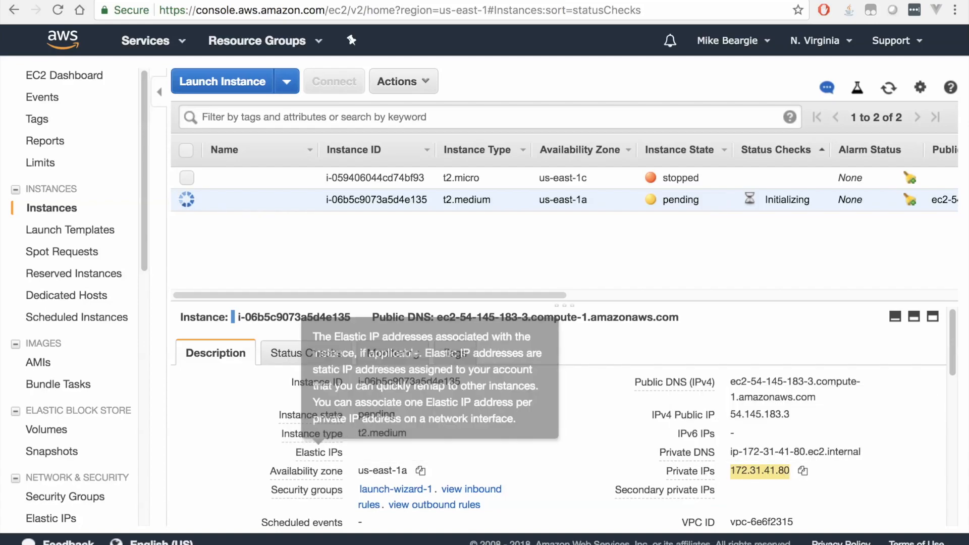
Open the connection details for the running t2.medium instance and download its Remote Desktop file.
left_click(549, 488)
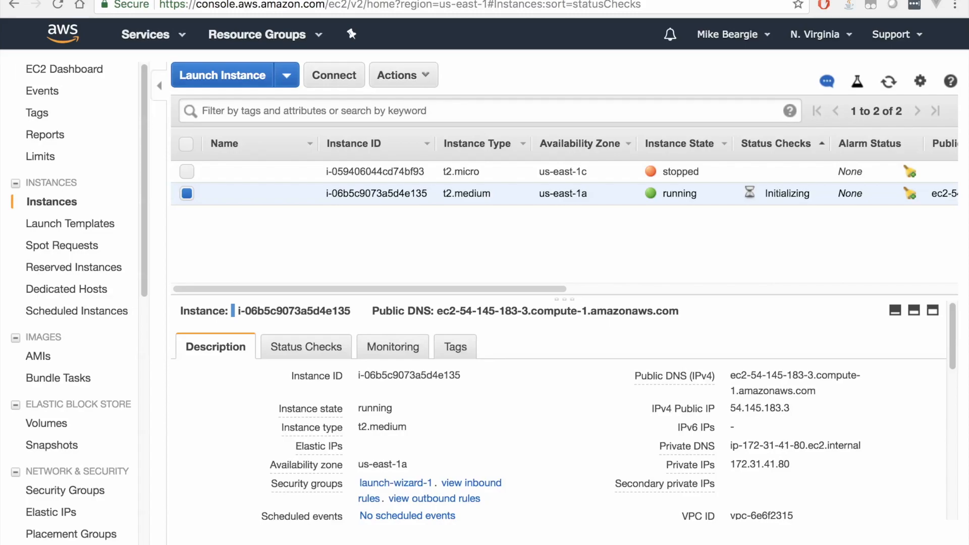
right_click(788, 193)
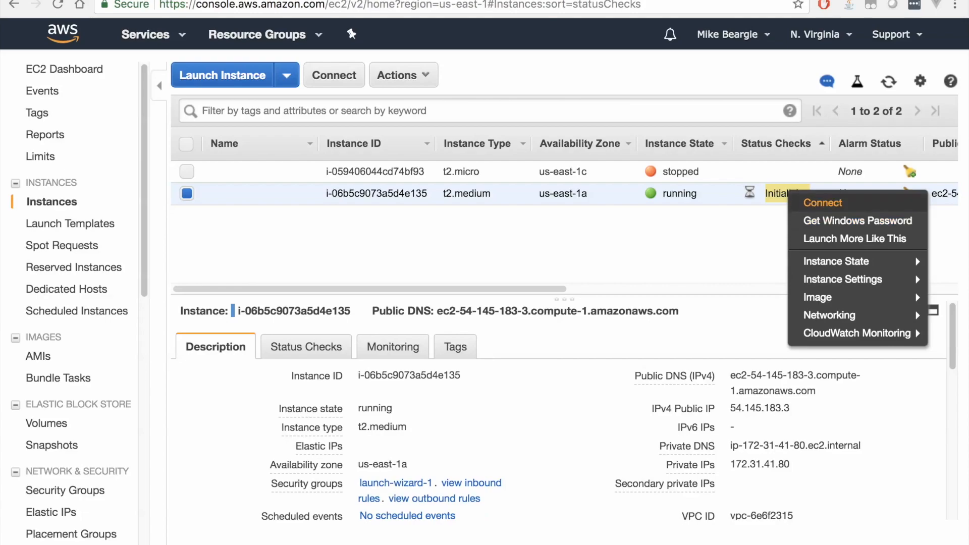
left_click(823, 203)
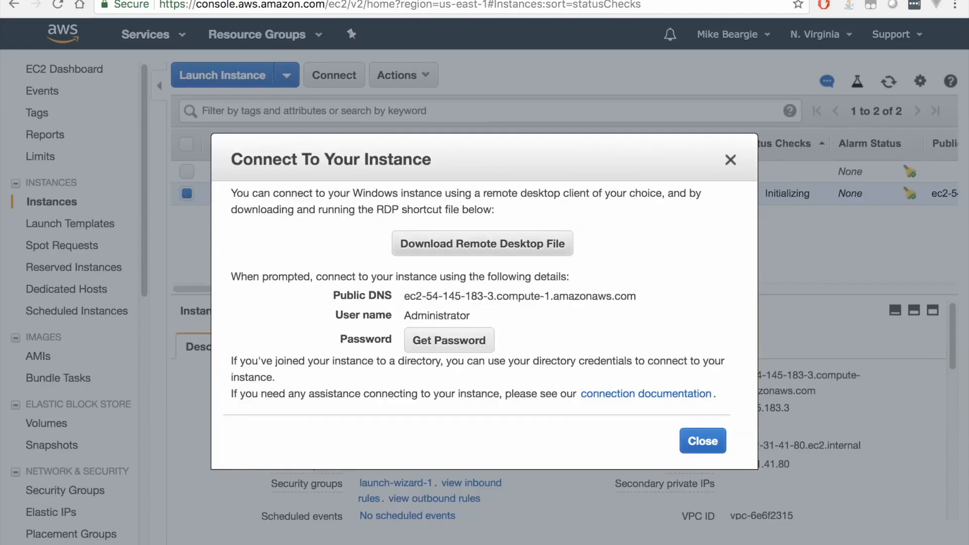
left_click(482, 244)
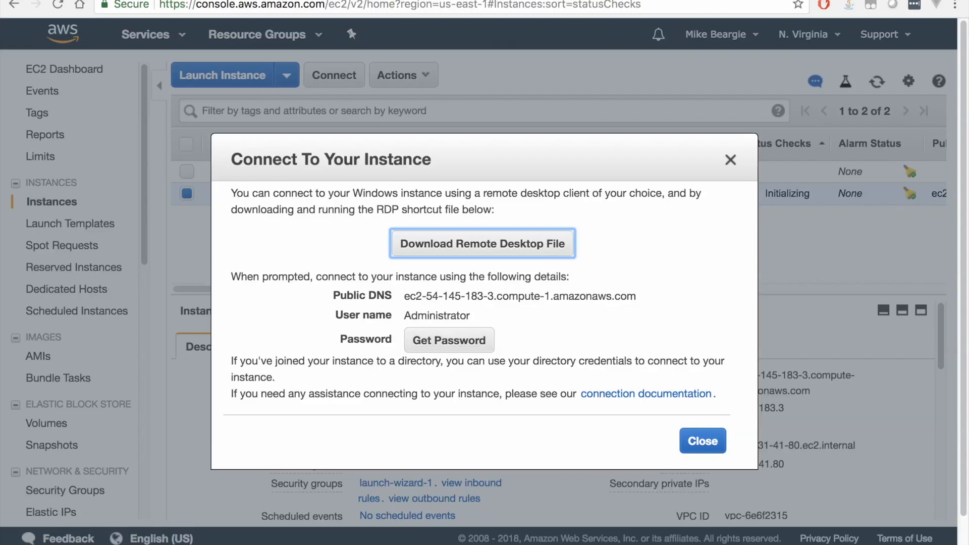
Decrypt the instance's Administrator password using the FMMasterClass.pem key file from the Downloads folder.
double_click(436, 316)
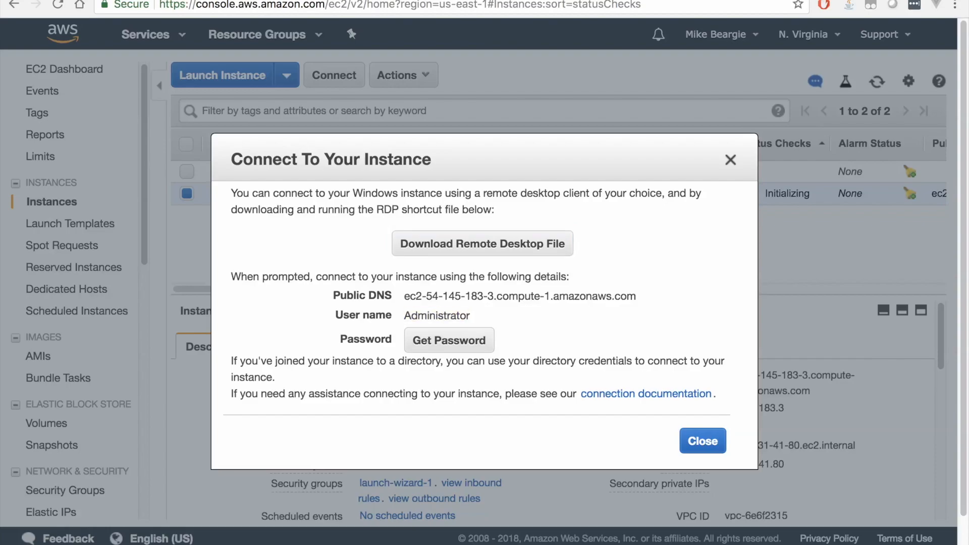
left_click(448, 341)
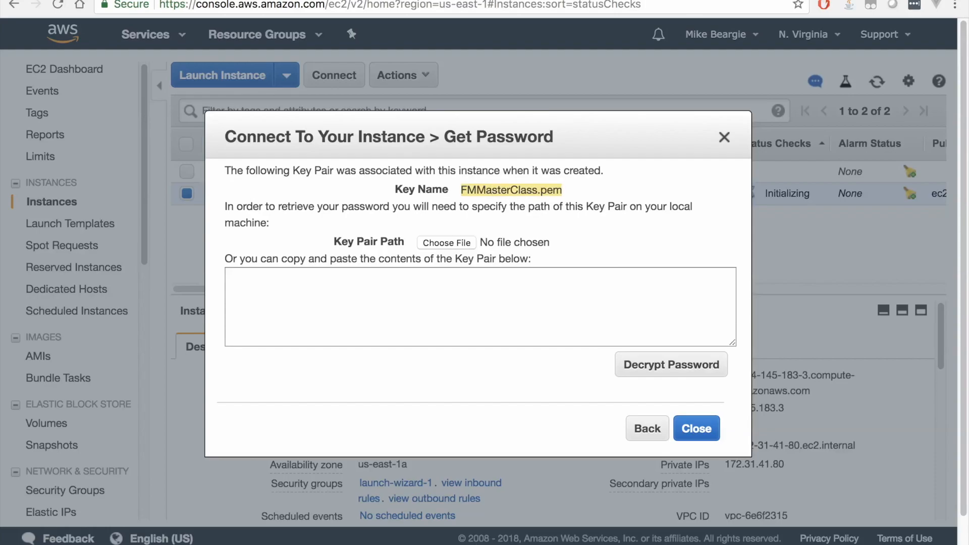
left_click(446, 243)
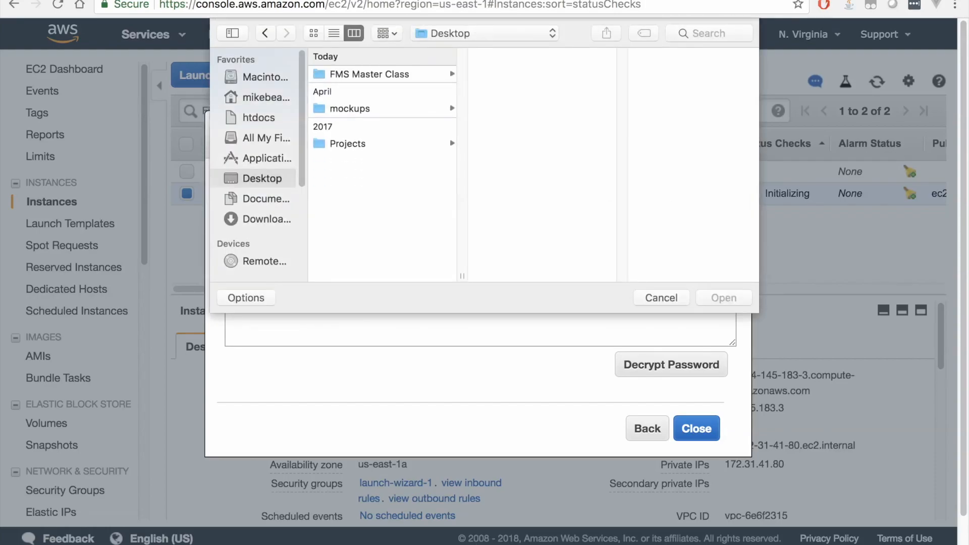
left_click(267, 219)
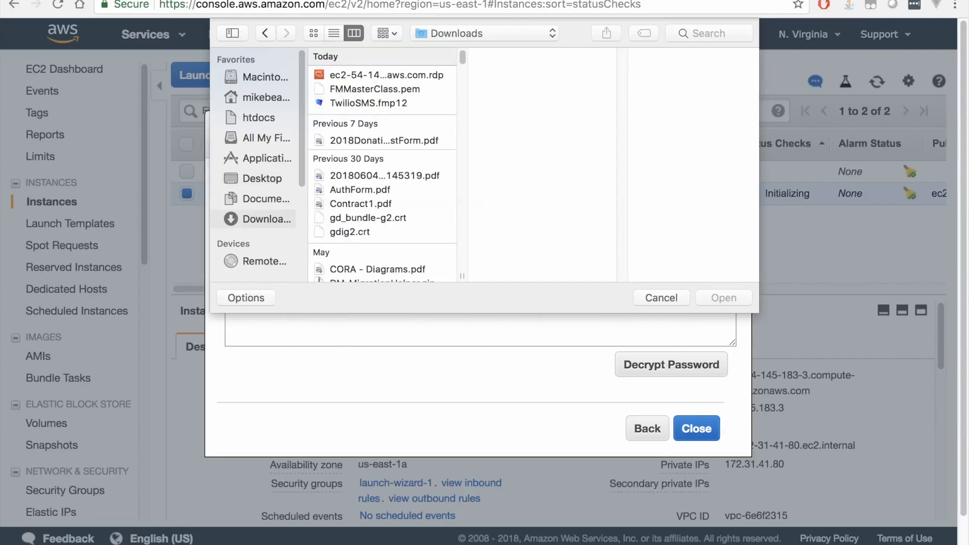
left_click(375, 90)
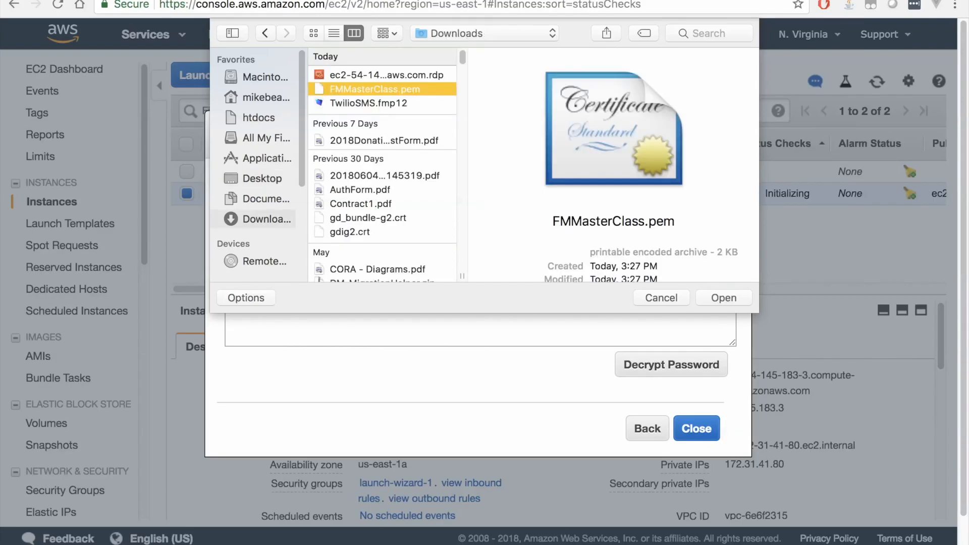
key("Return")
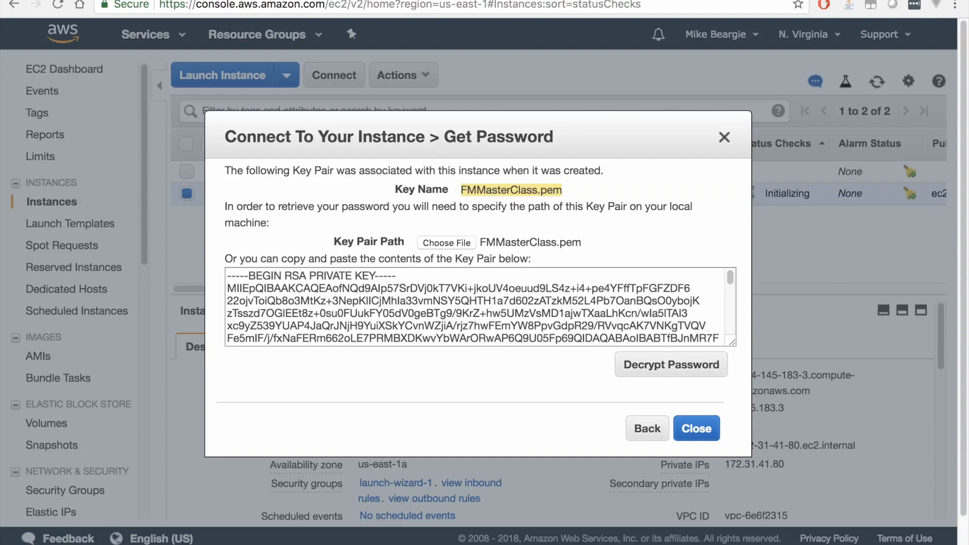
left_click(670, 364)
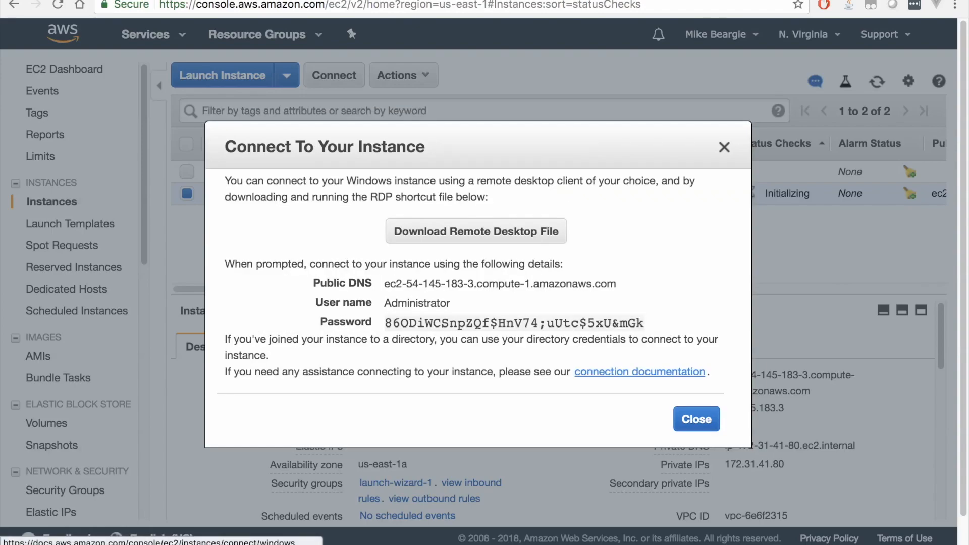
Copy the decrypted Administrator password and close the connection details.
left_click_drag(385, 322, 644, 323)
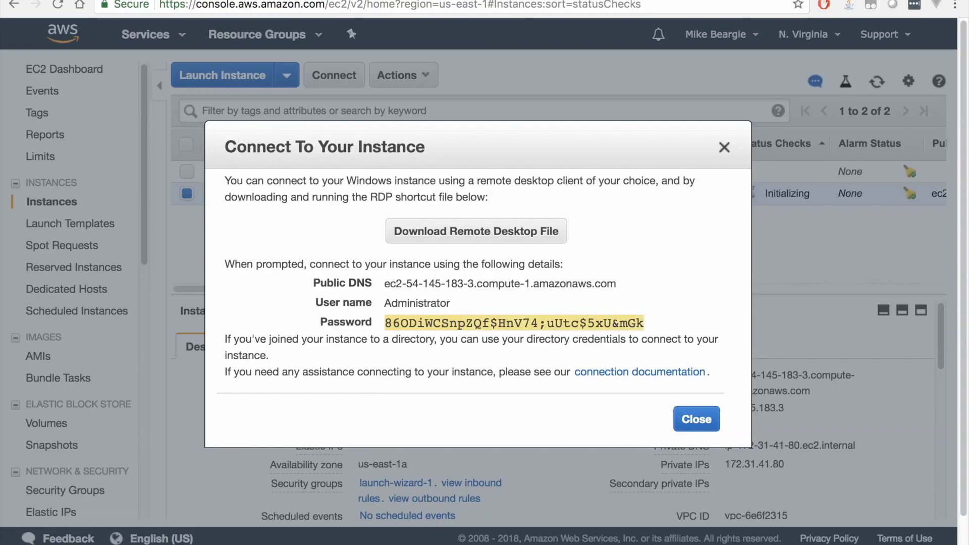
right_click(636, 321)
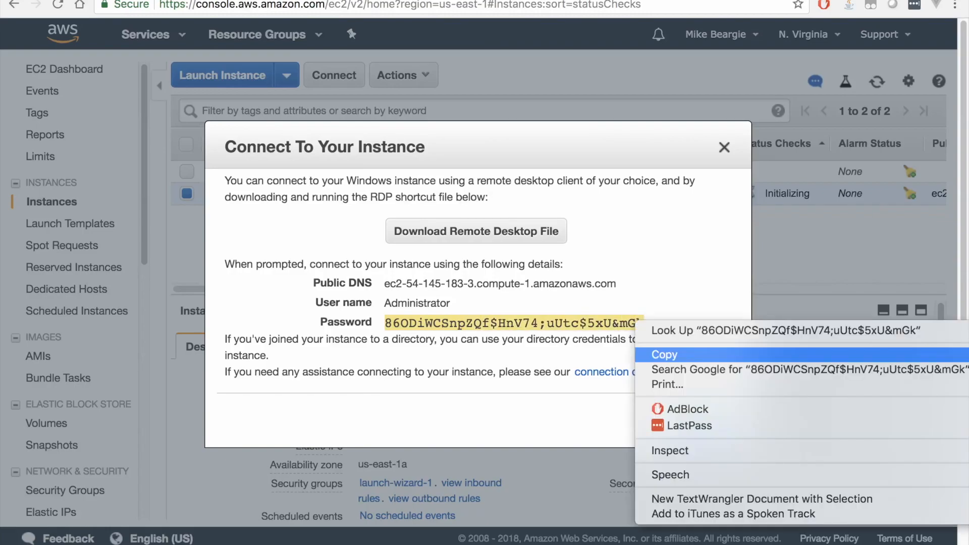
left_click(664, 354)
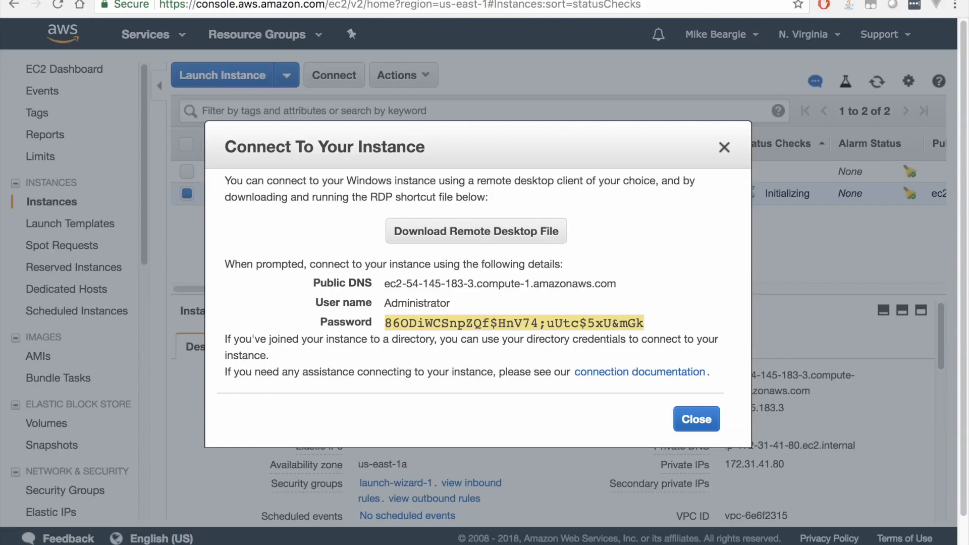
left_click(697, 419)
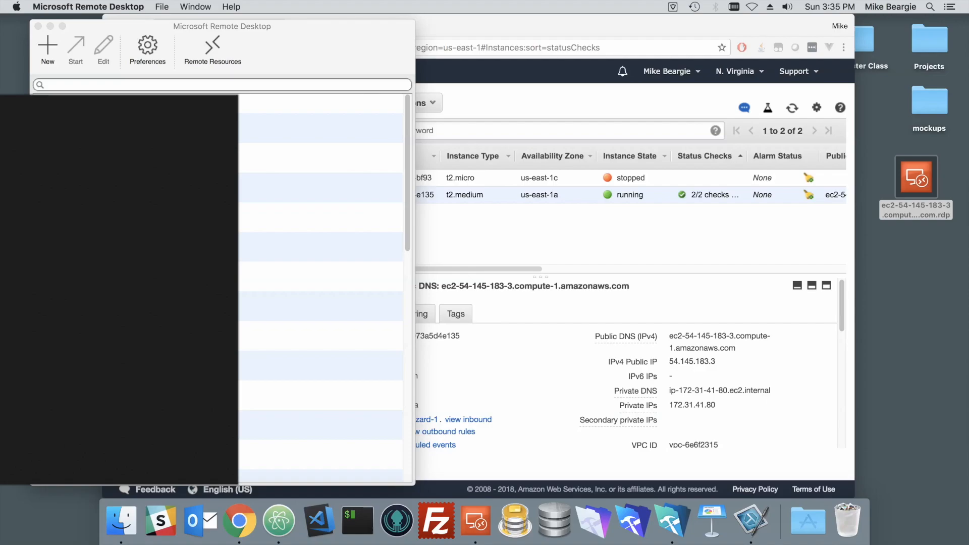
Open the downloaded .rdp file from the desktop in Atom and examine its address and username entries.
left_click_drag(916, 177, 913, 183)
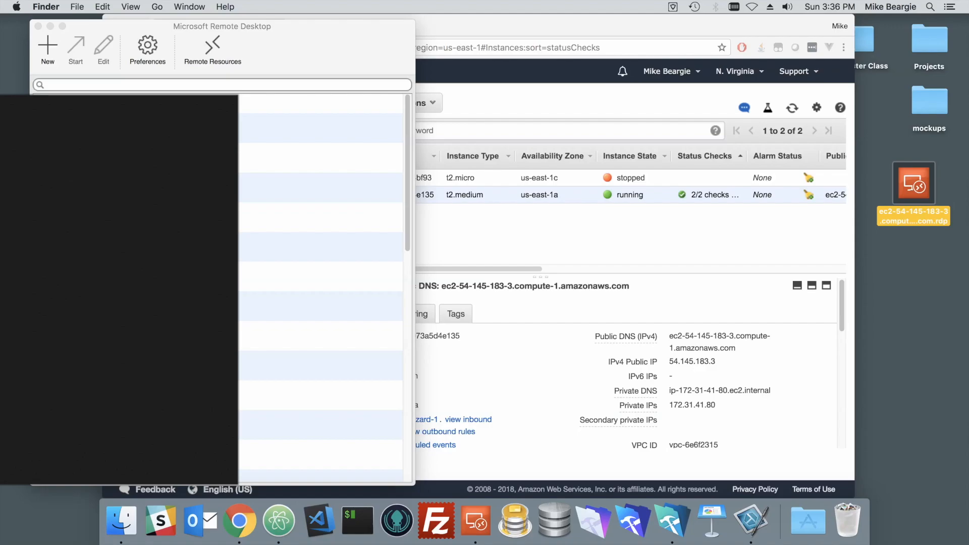
left_click_drag(914, 183, 275, 525)
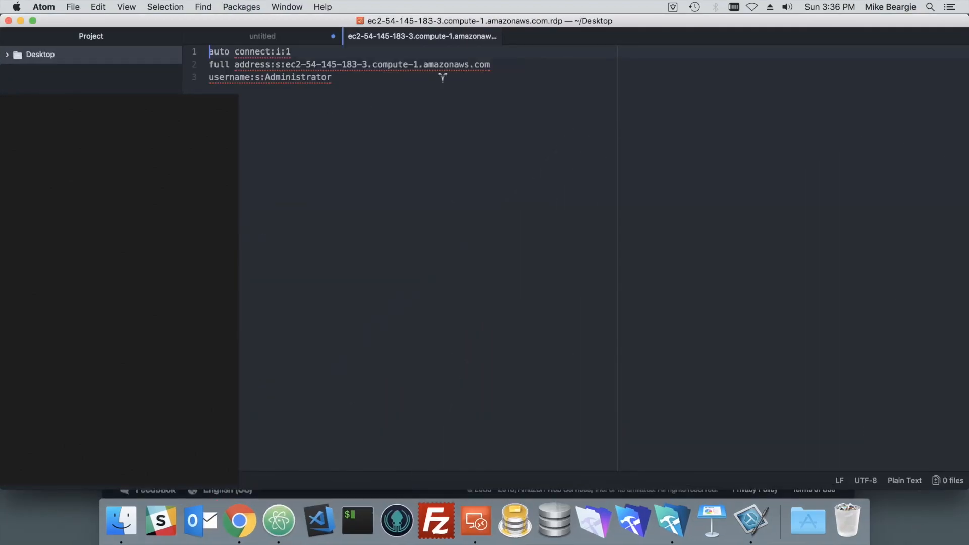
left_click(484, 124)
left_click_drag(485, 124, 693, 123)
left_click_drag(457, 133, 531, 135)
left_click(505, 121)
left_click(483, 106)
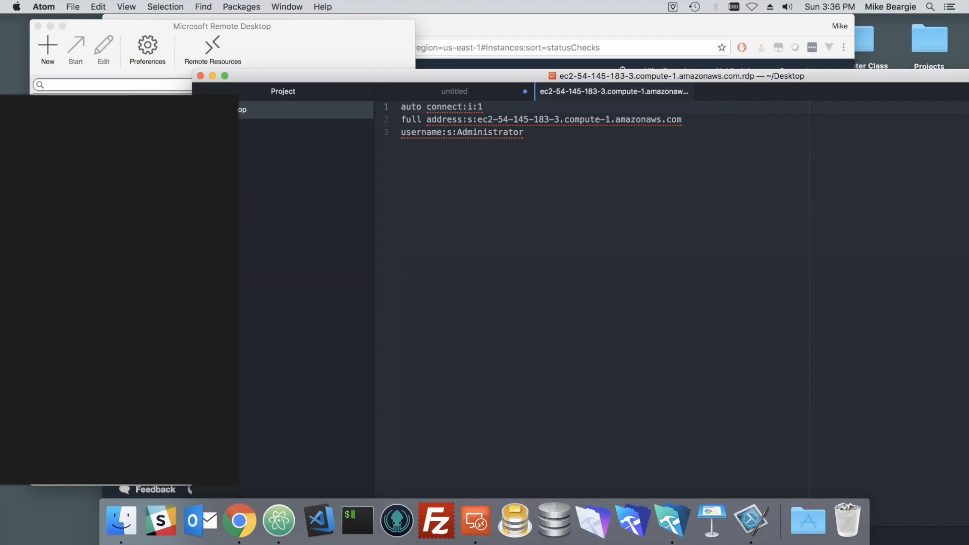
Switch to Microsoft Remote Desktop and create a new connection named FMServerMasterClass.
key("super+Tab")
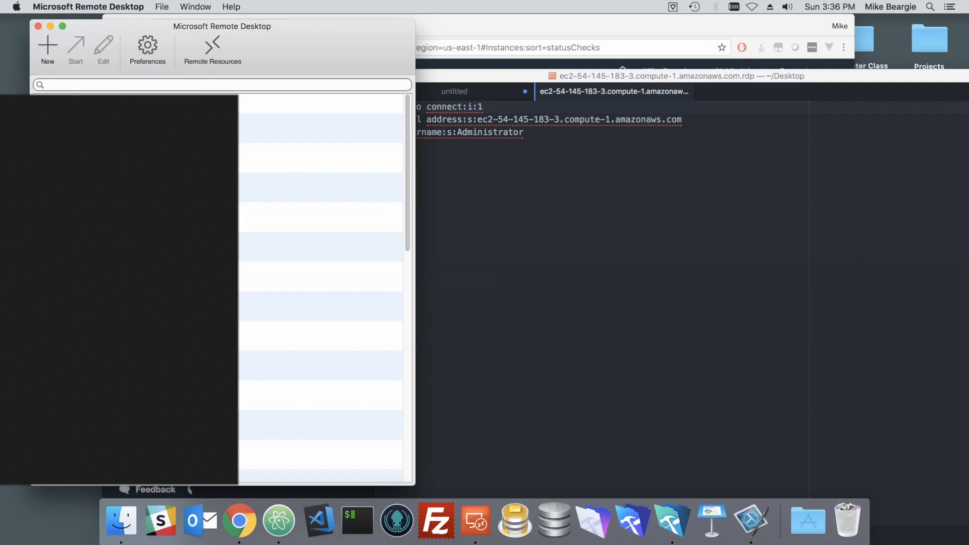
left_click(48, 45)
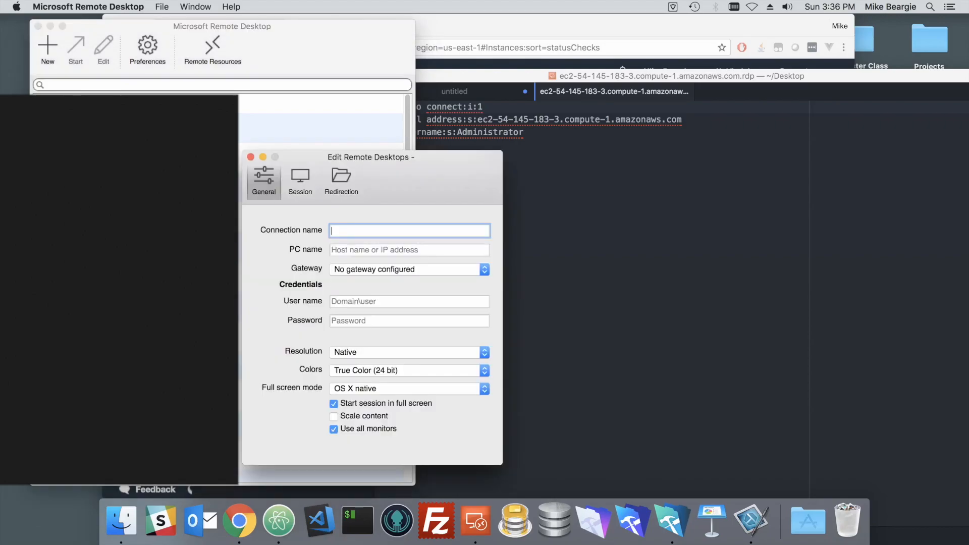
left_click_drag(367, 164, 596, 167)
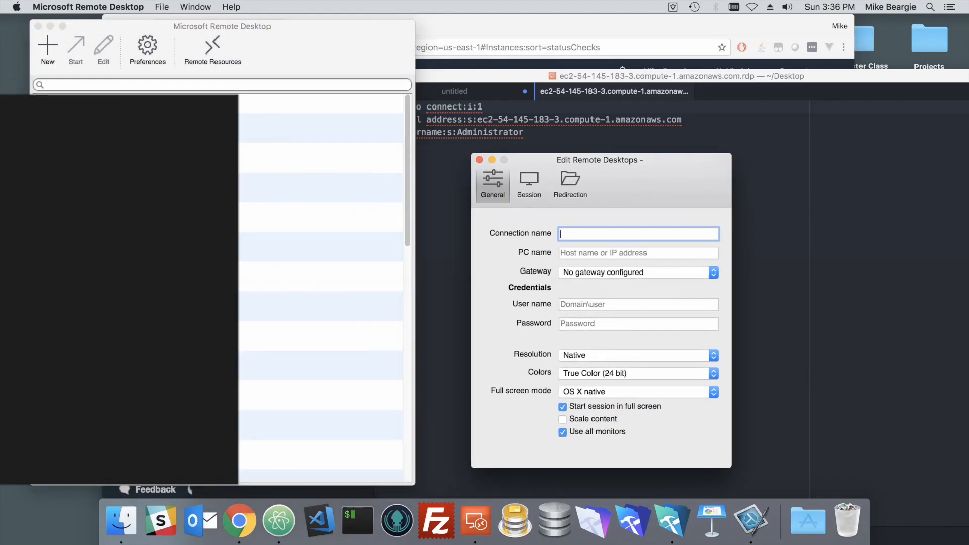
type("FMServerMasterClass")
key("Tab")
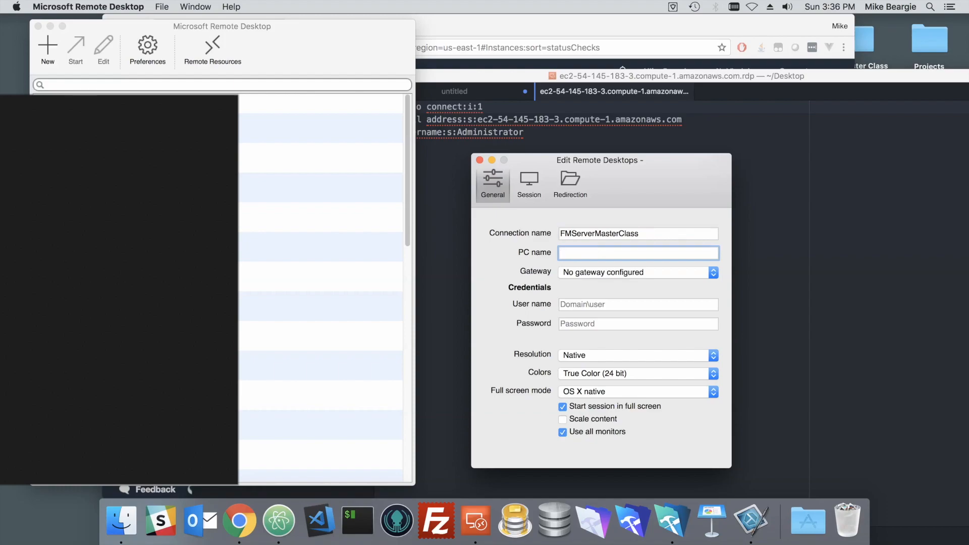
Copy the address ec2-54-145-183-3.compute-1.amazonaws.com from the .rdp file in Atom into the connection's PC name.
left_click(691, 119)
left_click_drag(691, 119, 477, 119)
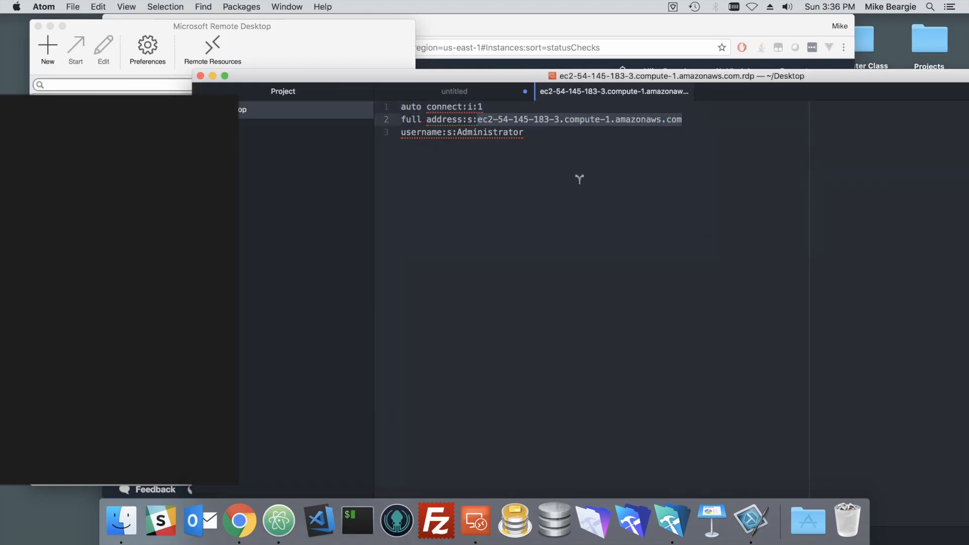
key("super+Tab")
key("super+v")
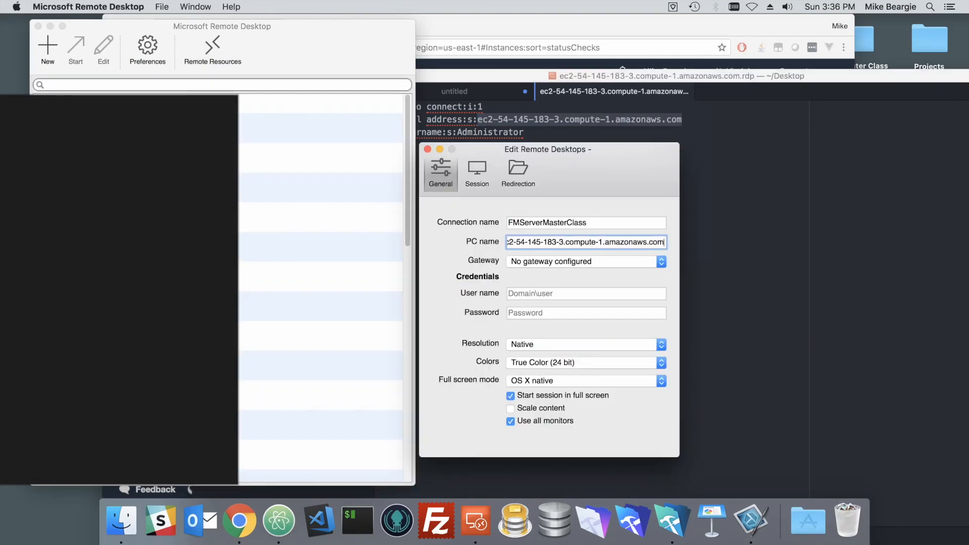
key("Tab")
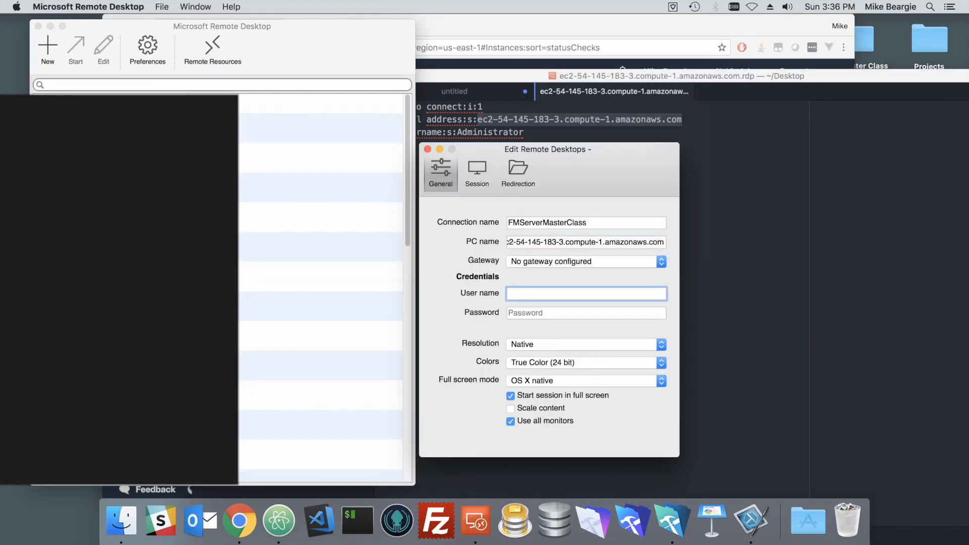
Set the connection's user name to Administrator and paste in the account password copied from the untitled Atom note.
type("Administrator")
key("Tab")
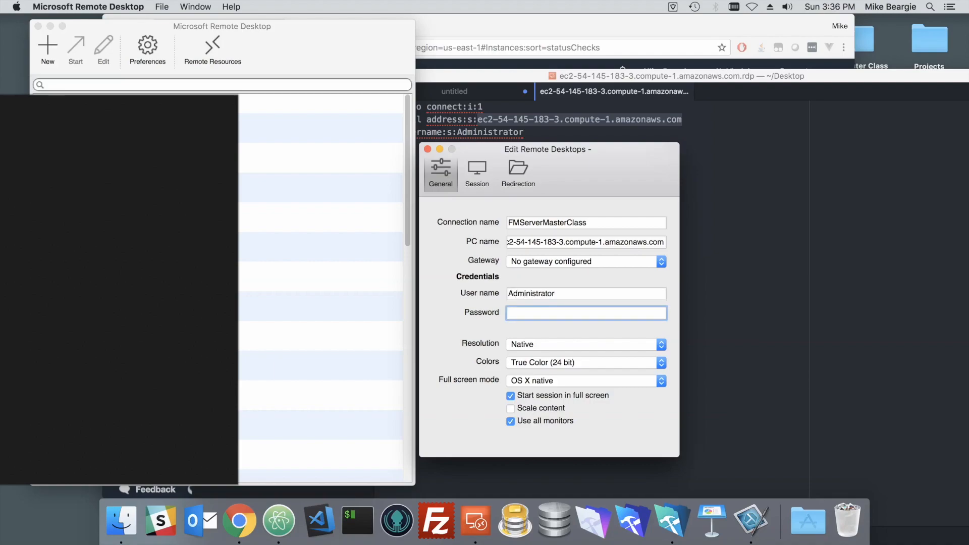
key("super+Tab")
left_click(473, 93)
left_click_drag(575, 159, 399, 160)
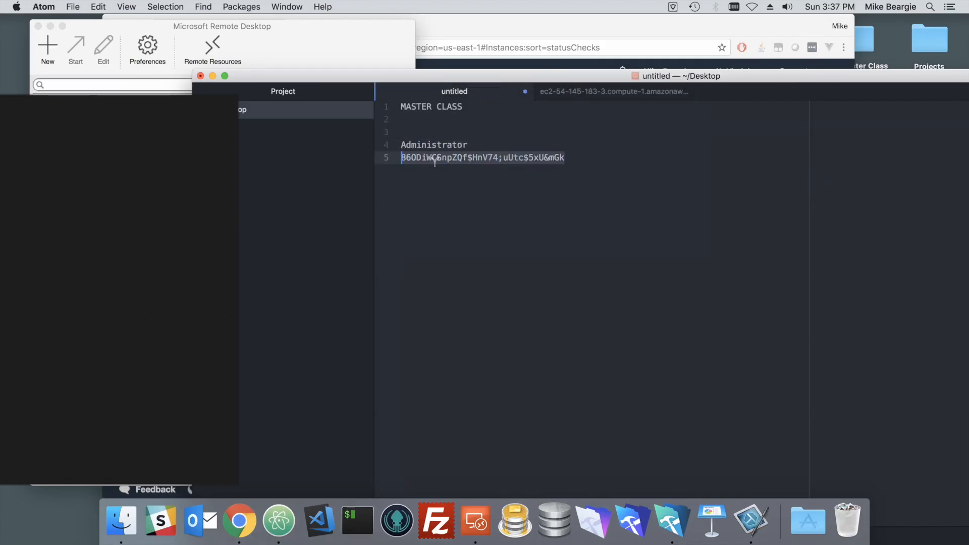
key("super+Tab")
key("super+v")
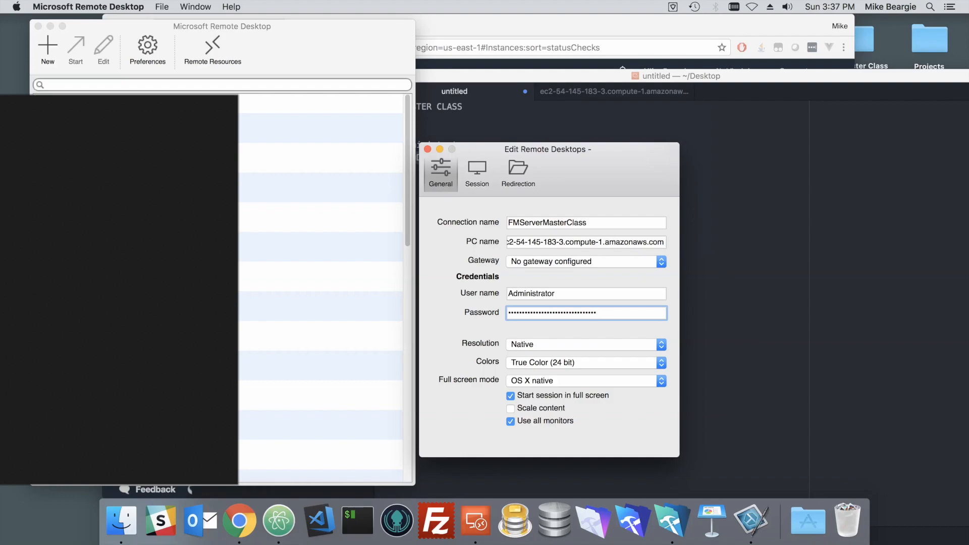
Turn off starting the session in full screen, and enable Scale content and Connect to admin session.
left_click_drag(591, 151, 633, 140)
left_click(553, 385)
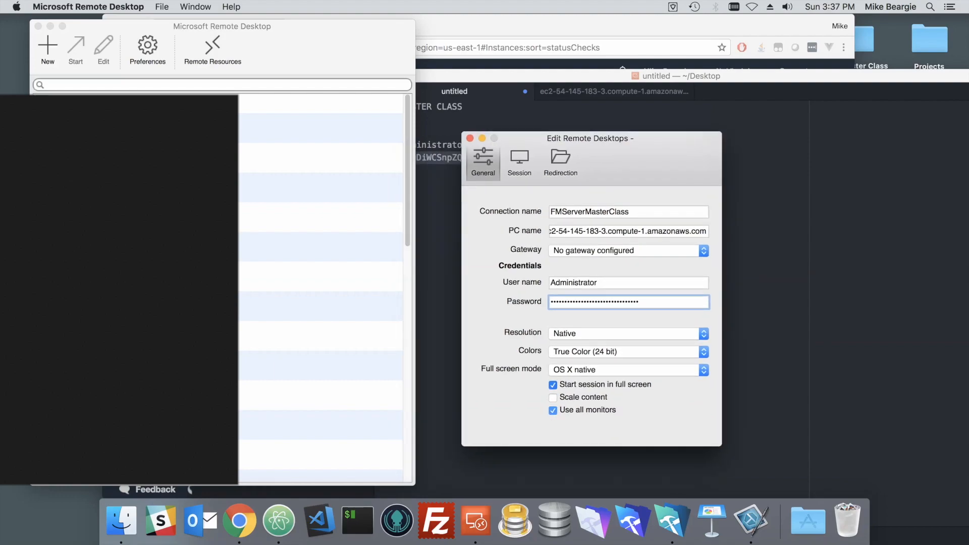
left_click(553, 397)
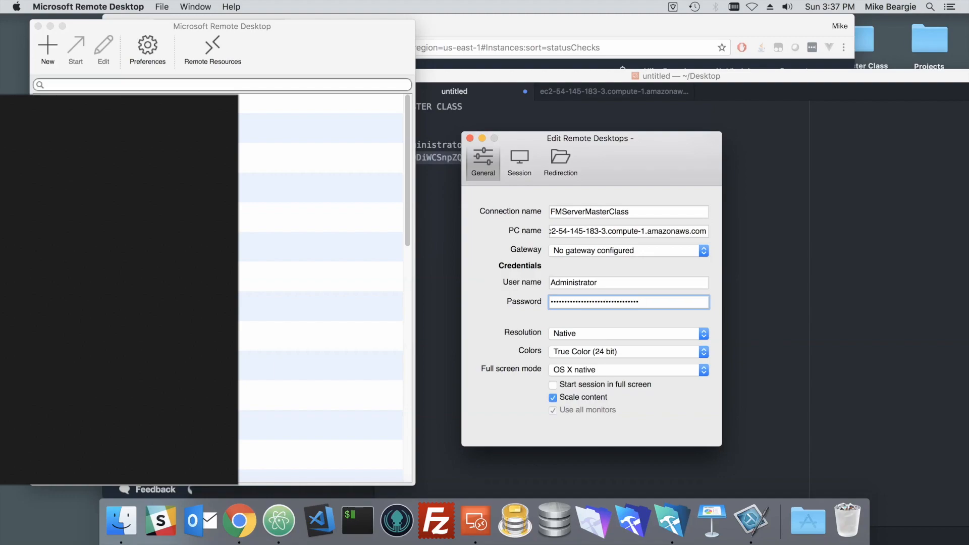
left_click(519, 162)
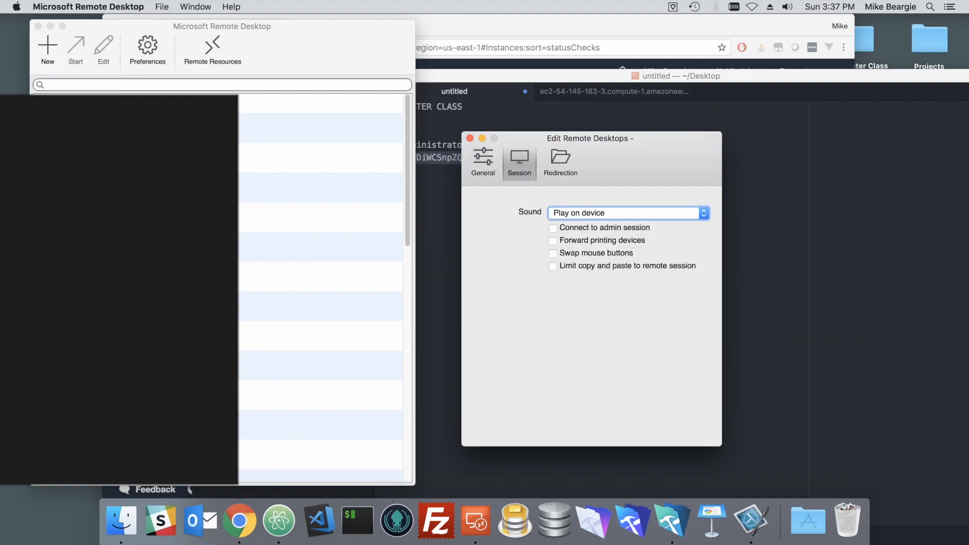
left_click(552, 228)
Enable folder redirection for the connection and add the local Desktop folder.
left_click(560, 162)
left_click(474, 198)
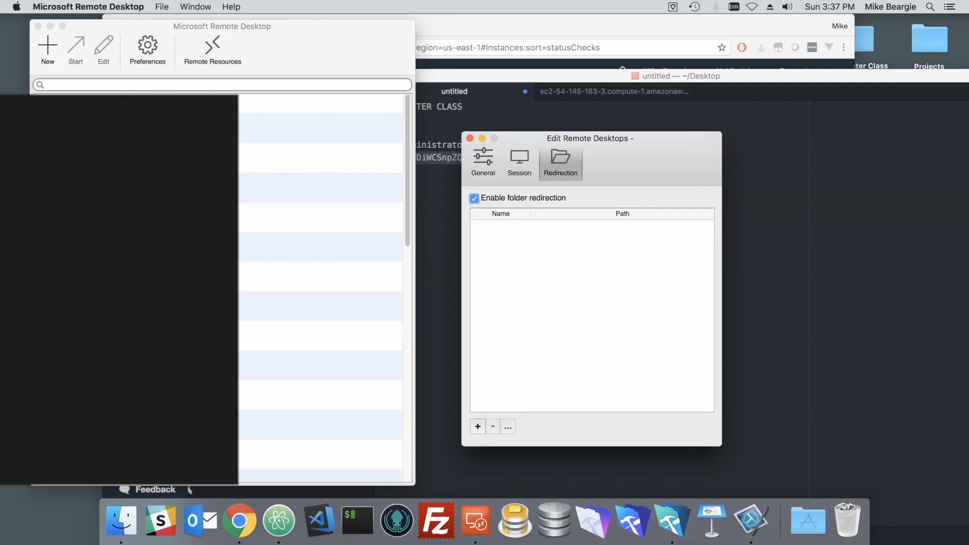
left_click(478, 426)
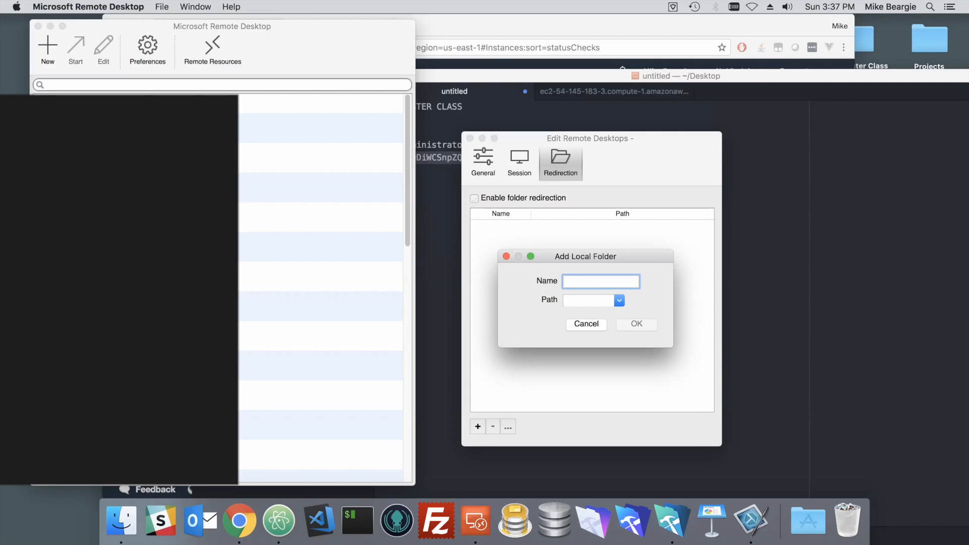
left_click(619, 300)
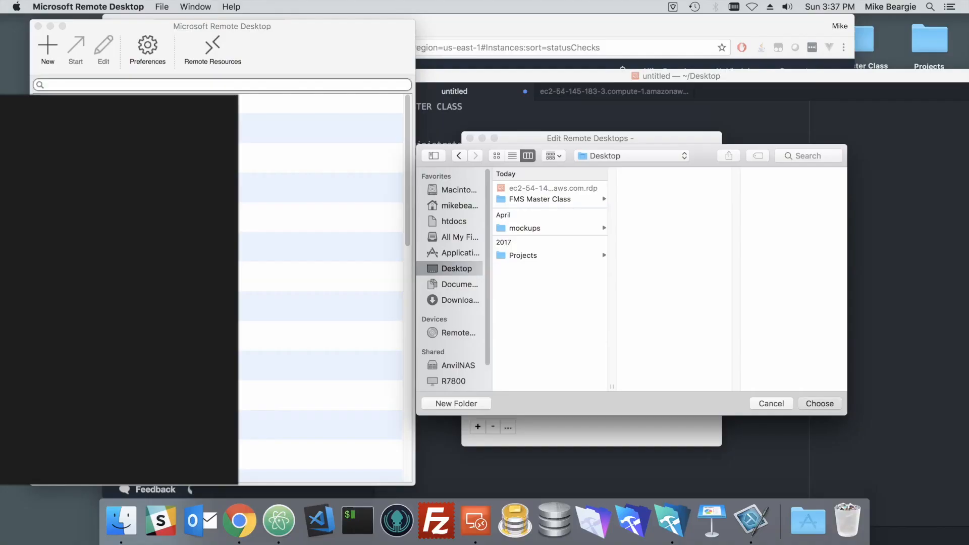
key("Return")
key("Return")
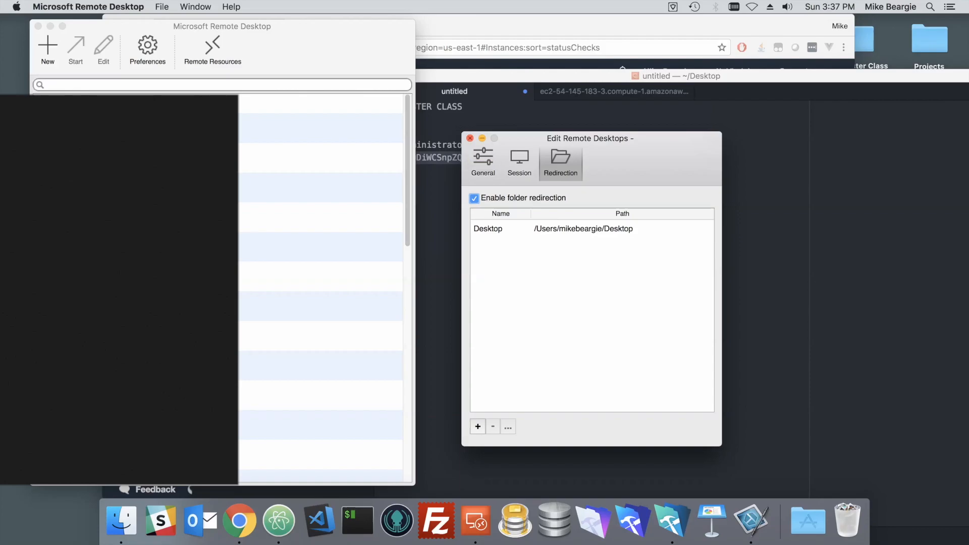
Save the finished connection settings by closing the editor and start the FMServerMasterClass remote session.
left_click(483, 162)
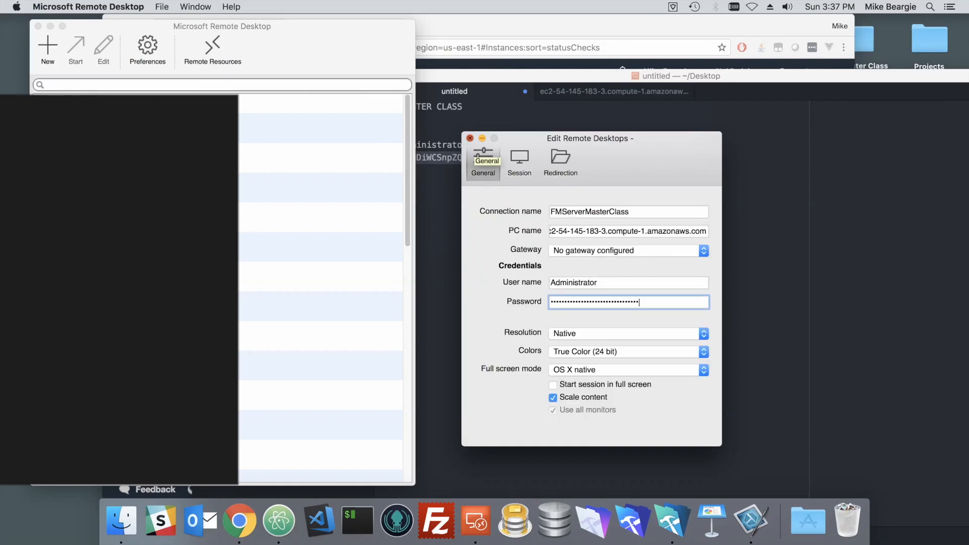
left_click(470, 138)
scroll(321, 287, "down", 5)
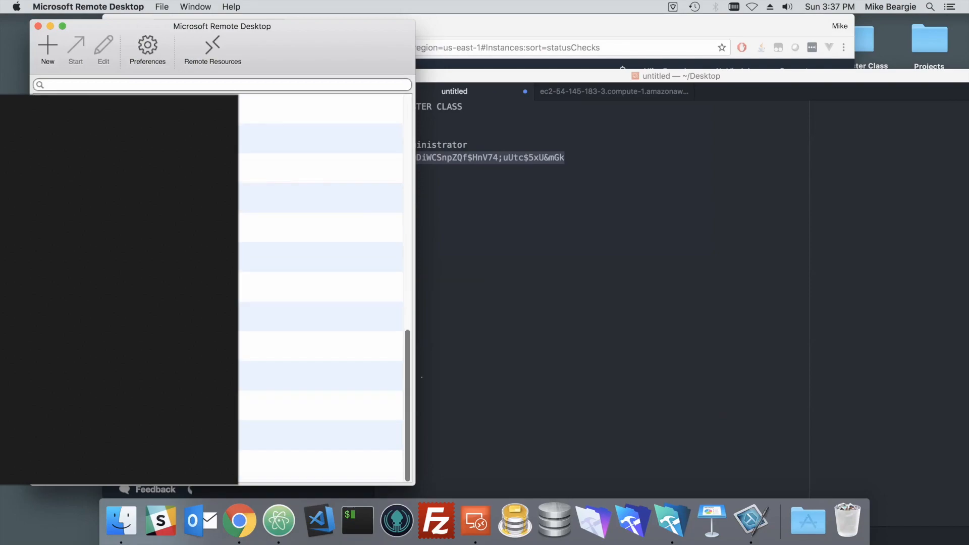
left_click(321, 464)
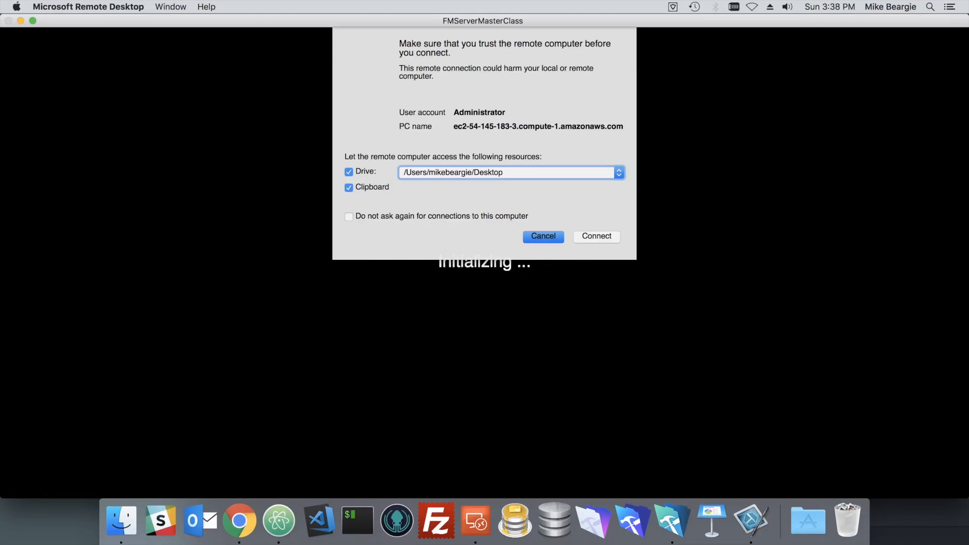
Approve the connection with drive and clipboard access, and continue despite the unverified certificate of the RDP host.
left_click(596, 237)
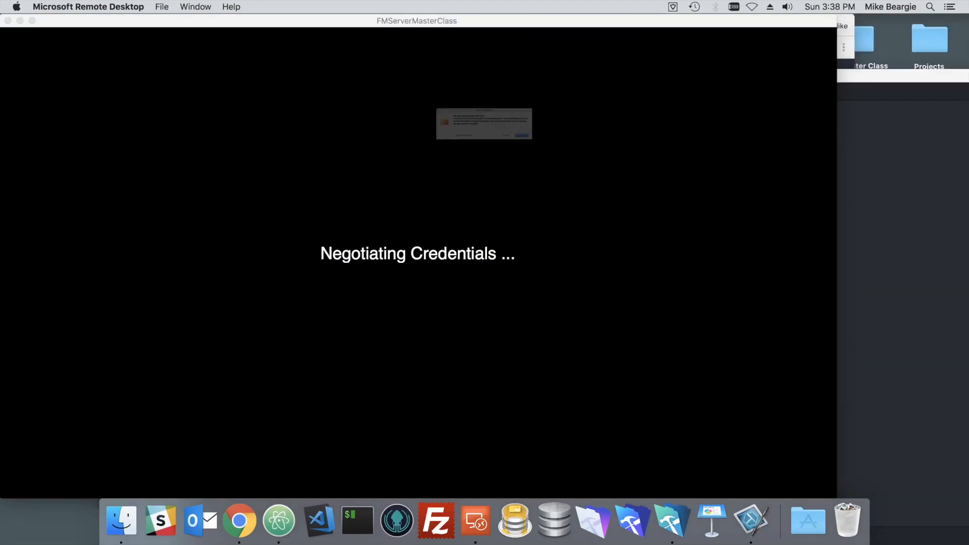
left_click_drag(484, 72, 446, 106)
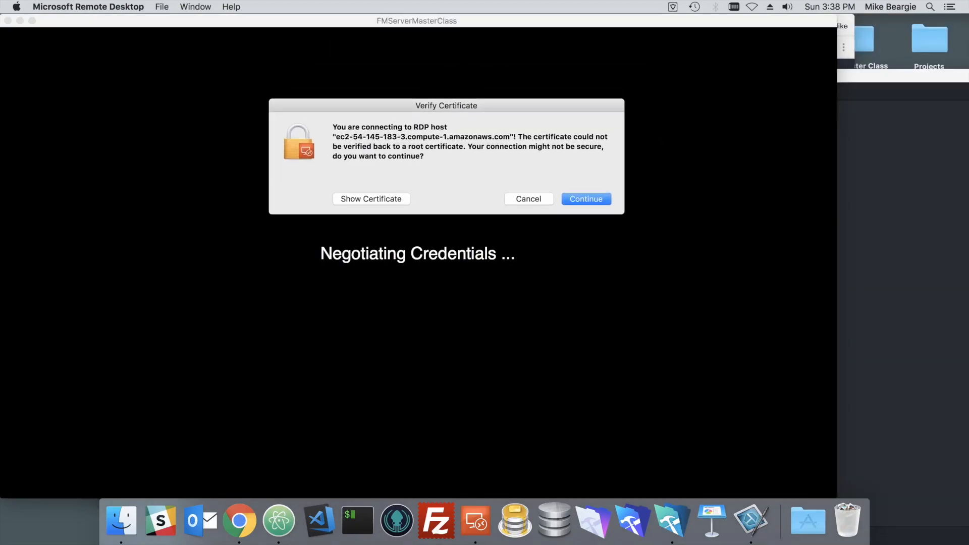
key("Return")
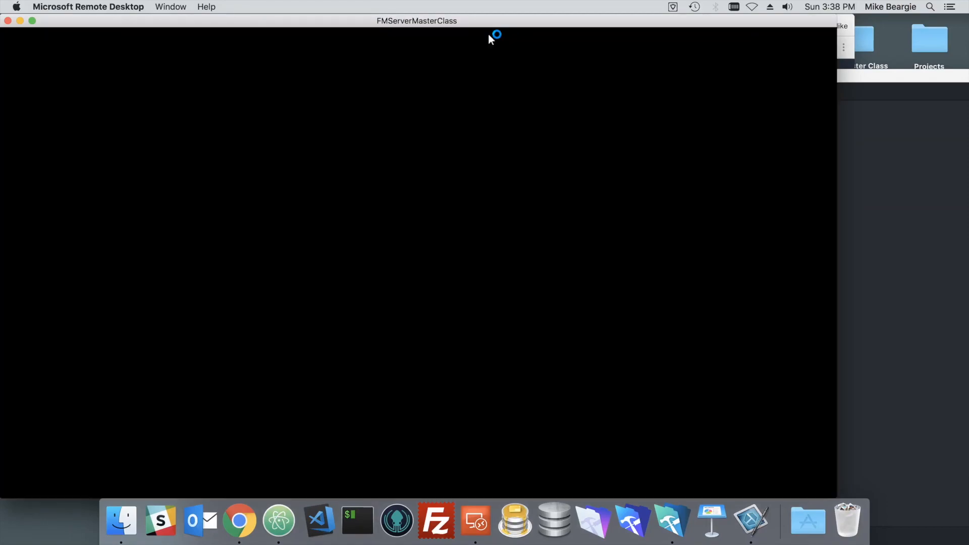
left_click_drag(483, 21, 561, 21)
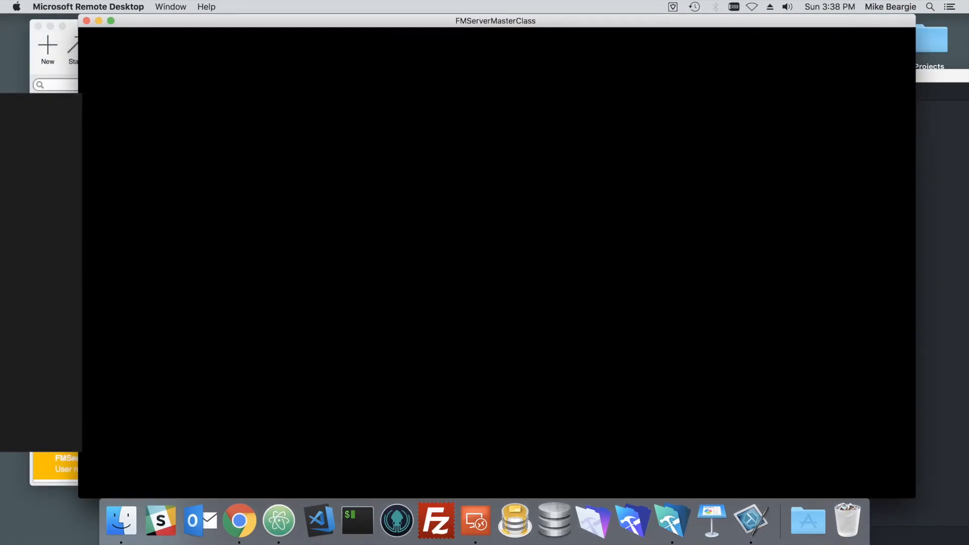
left_click_drag(561, 21, 500, 21)
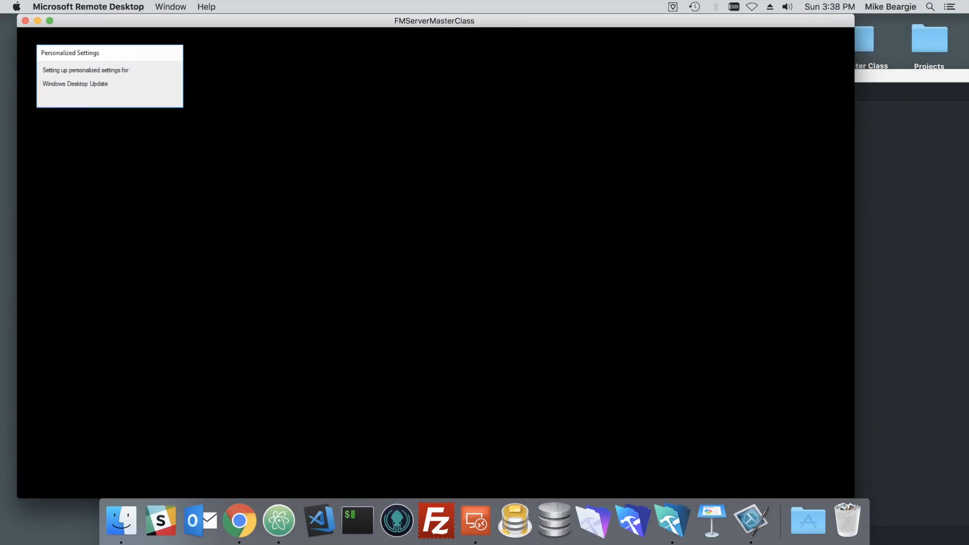